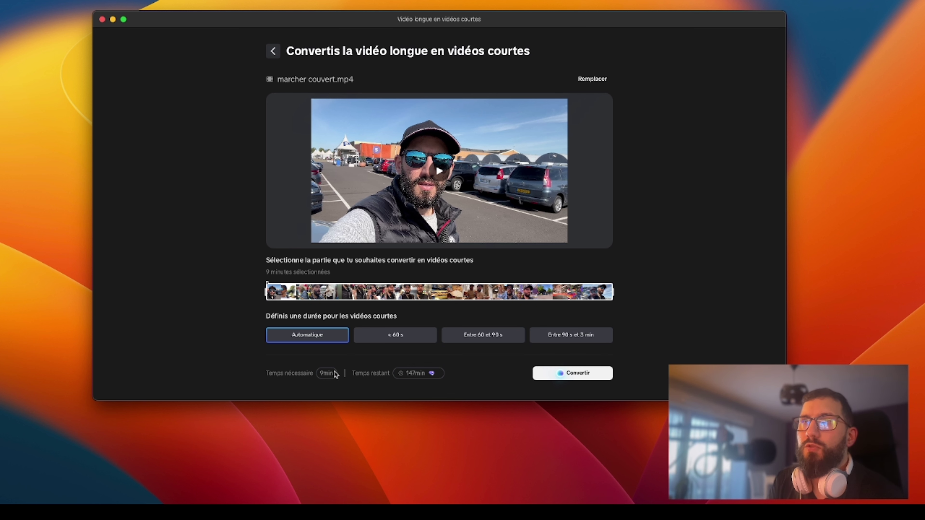
Convert the whole marcher couvert.mp4 video into short videos with the duration set to Automatique
mouse_move(325, 376)
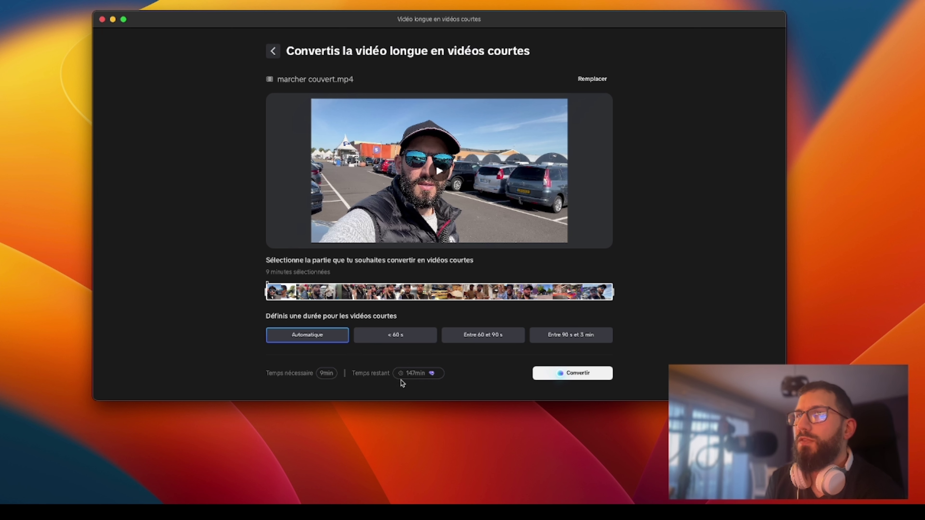
mouse_move(412, 377)
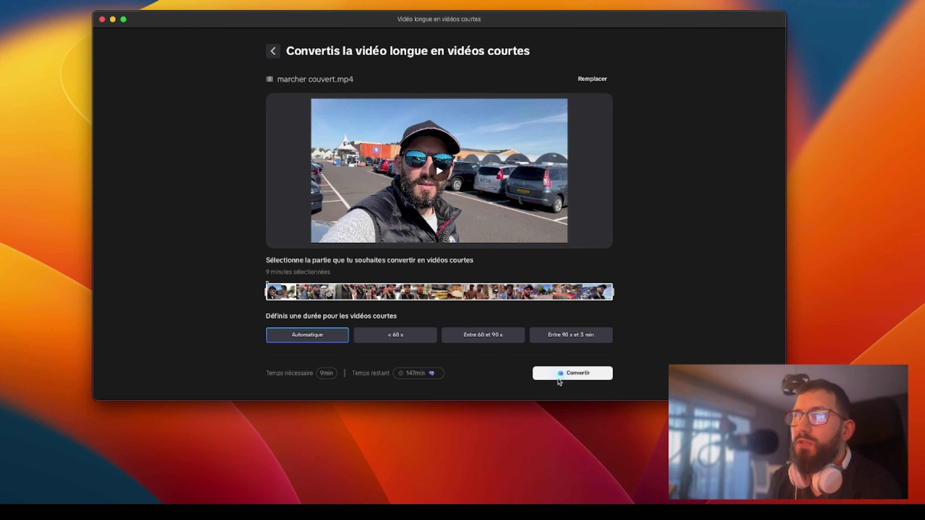
left_click(568, 373)
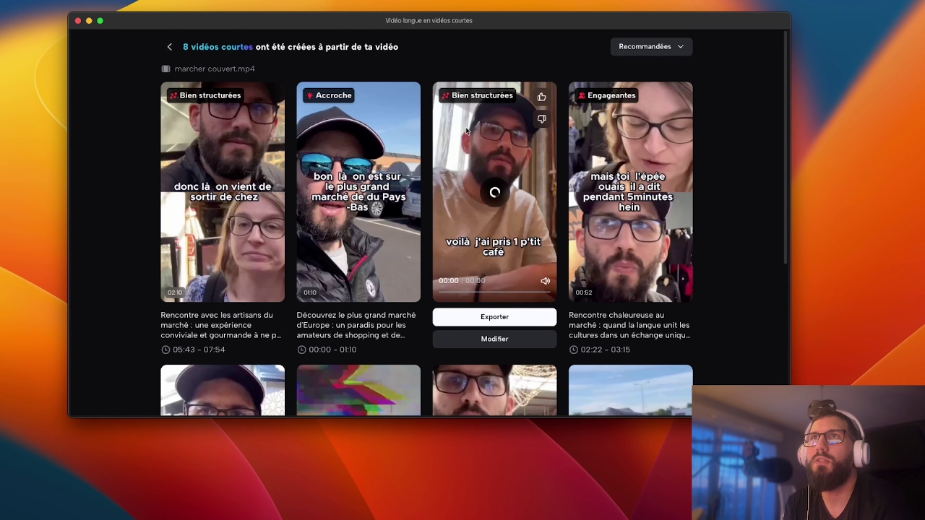
Examine the generated short videos and read the suggested descriptions attached to their category labels
mouse_move(369, 187)
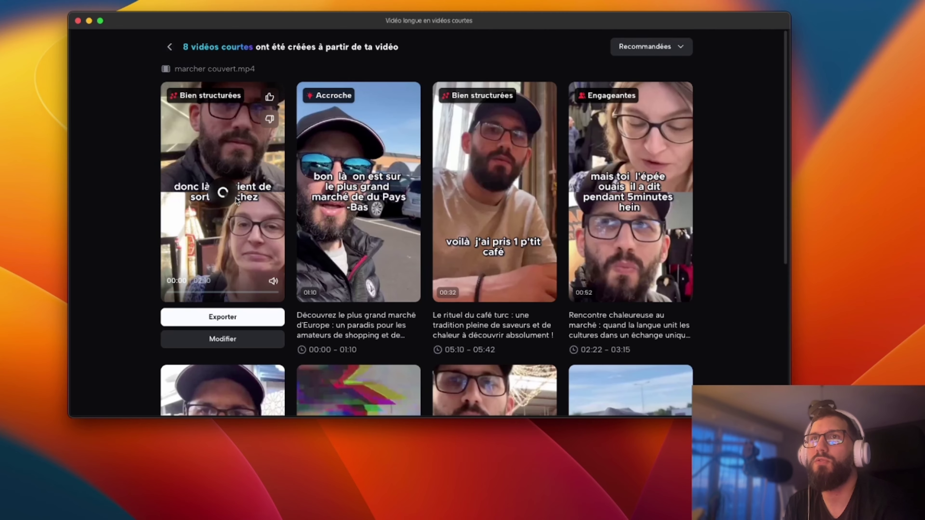
scroll(616, 317, "down", 6)
mouse_move(615, 331)
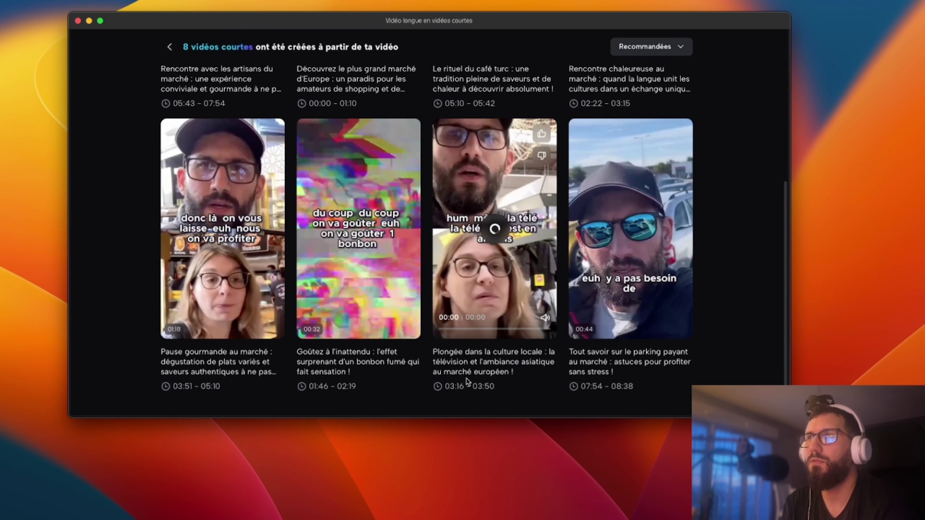
scroll(611, 381, "up", 6)
mouse_move(592, 104)
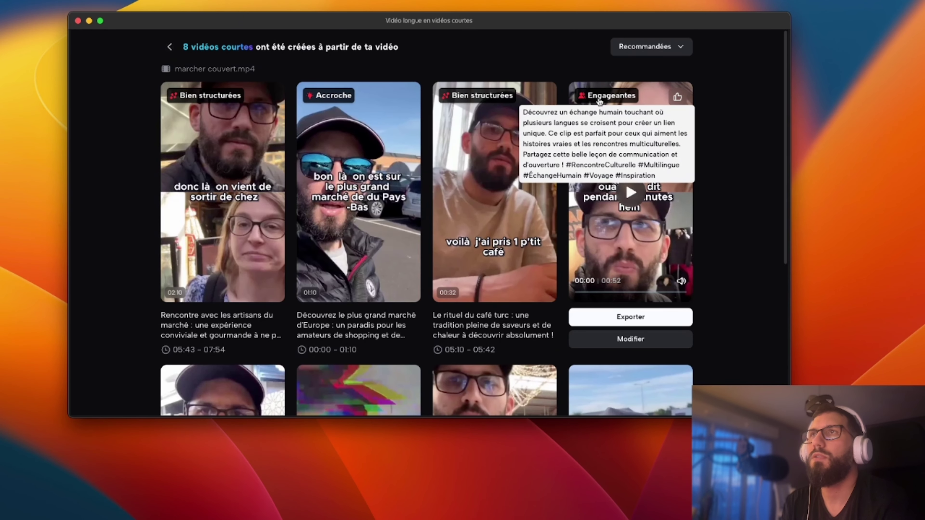
mouse_move(211, 100)
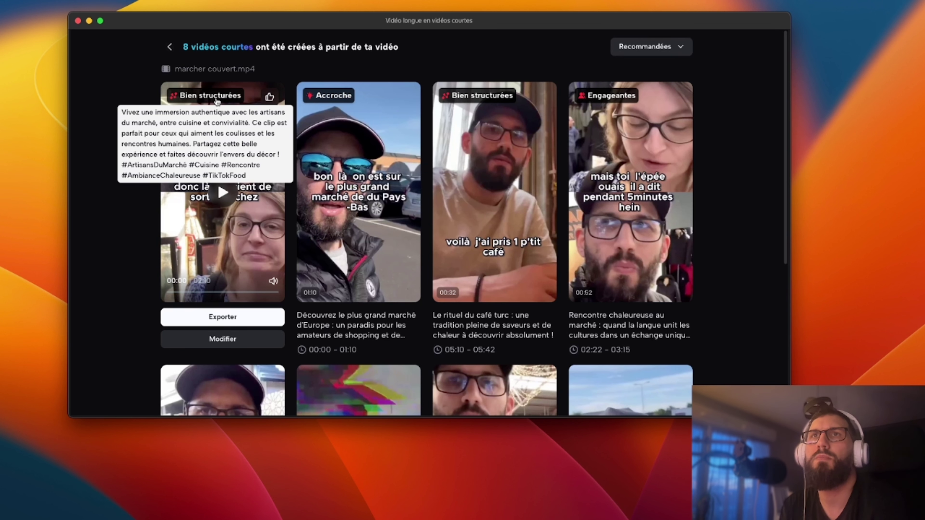
mouse_move(331, 99)
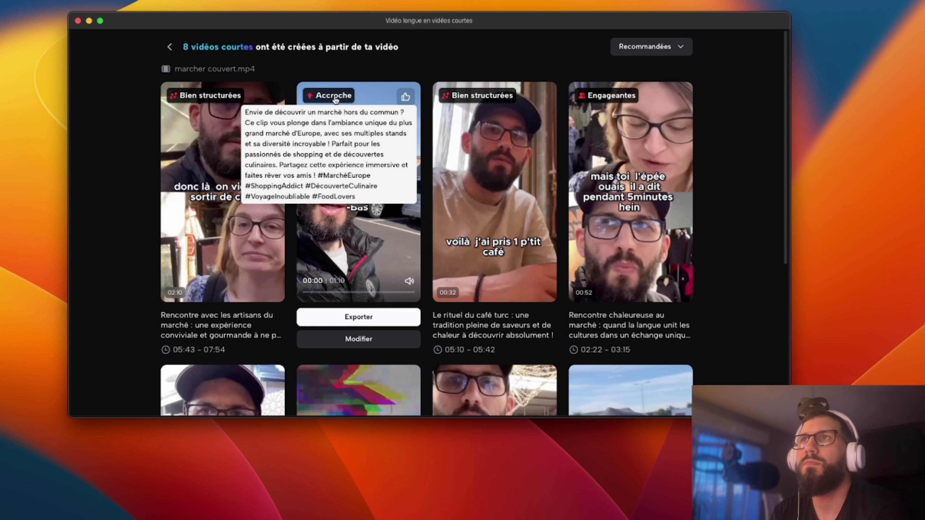
mouse_move(483, 101)
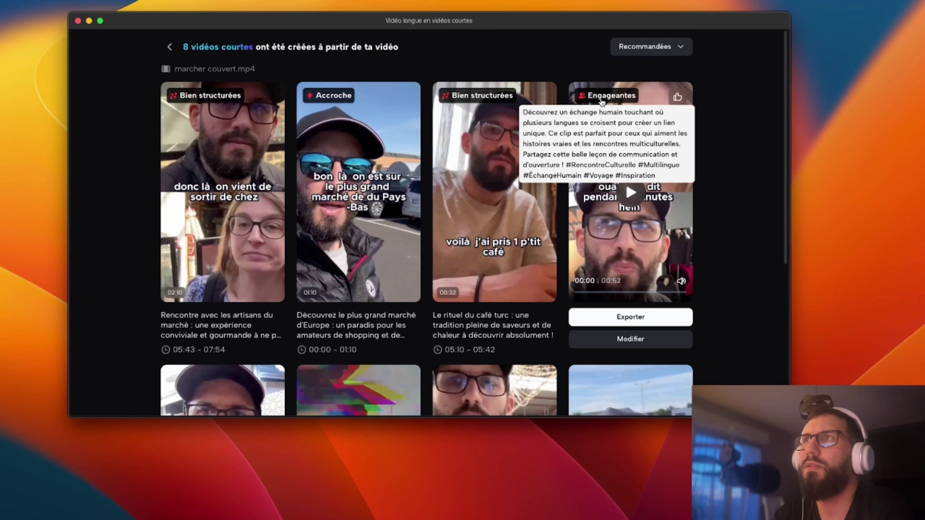
Export the "Engageantes" short about the warm market encounter as a 4K HEVC mp4 at 30 fps
left_click(640, 320)
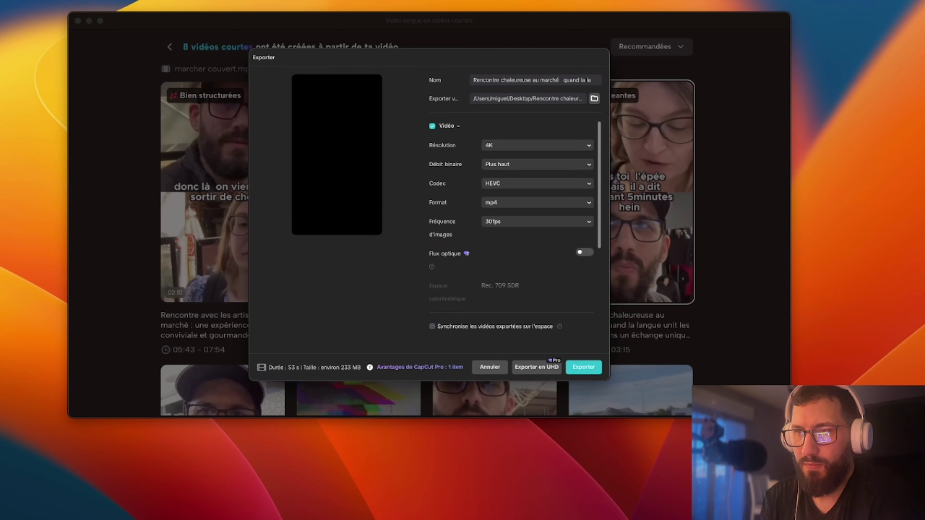
scroll(512, 233, "down", 5)
left_click(584, 368)
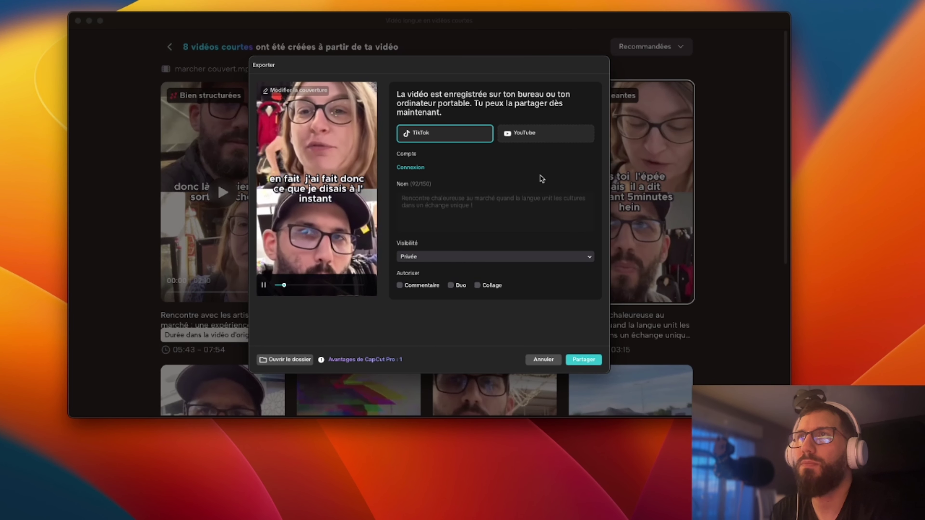
Locate the exported short in its folder and play it, then return to the short videos and close the export dialog
left_click(290, 361)
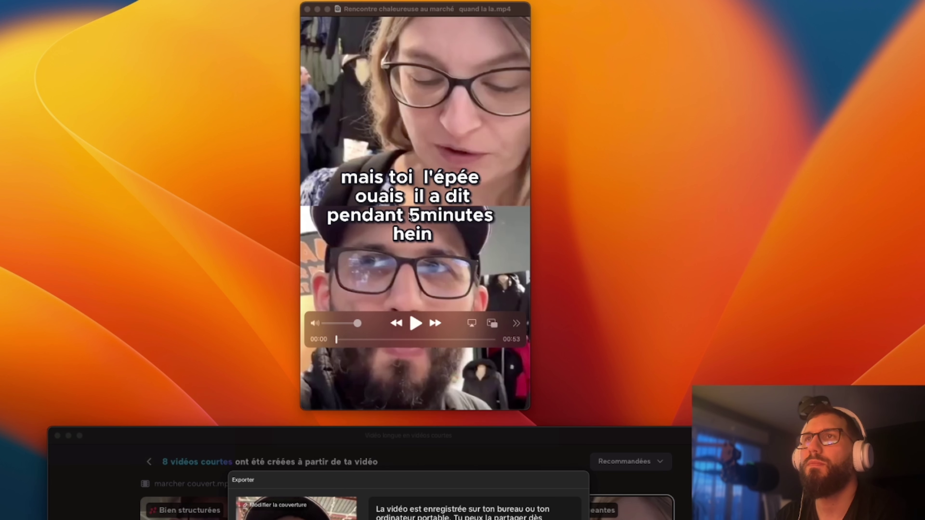
left_click(416, 324)
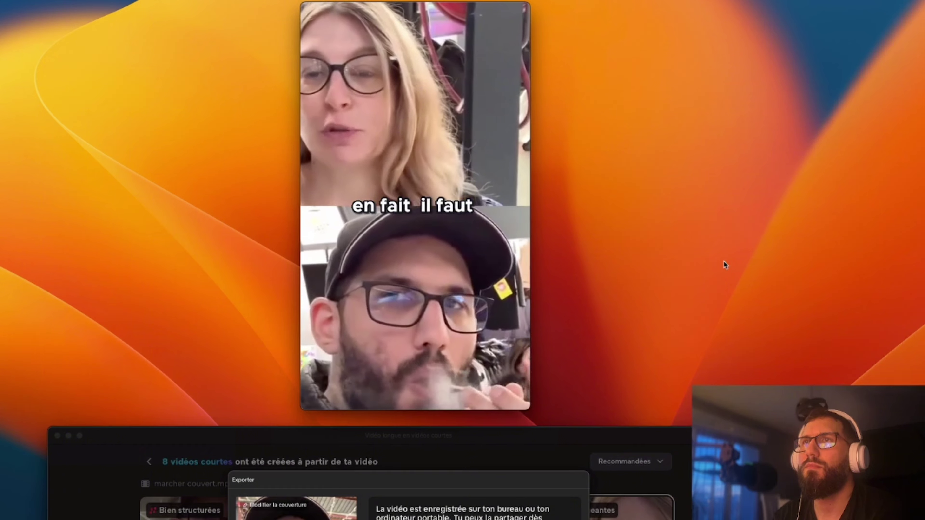
mouse_move(413, 336)
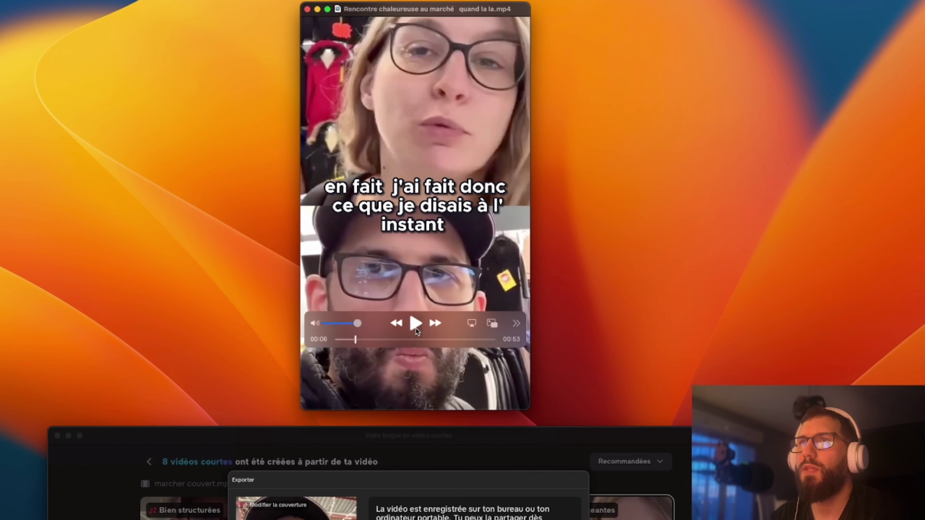
left_click_drag(539, 435, 555, 28)
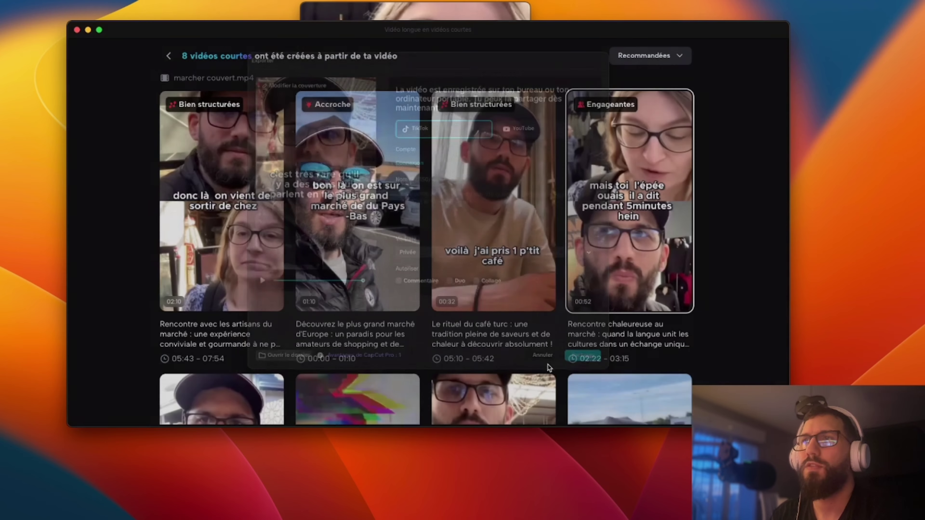
left_click(556, 366)
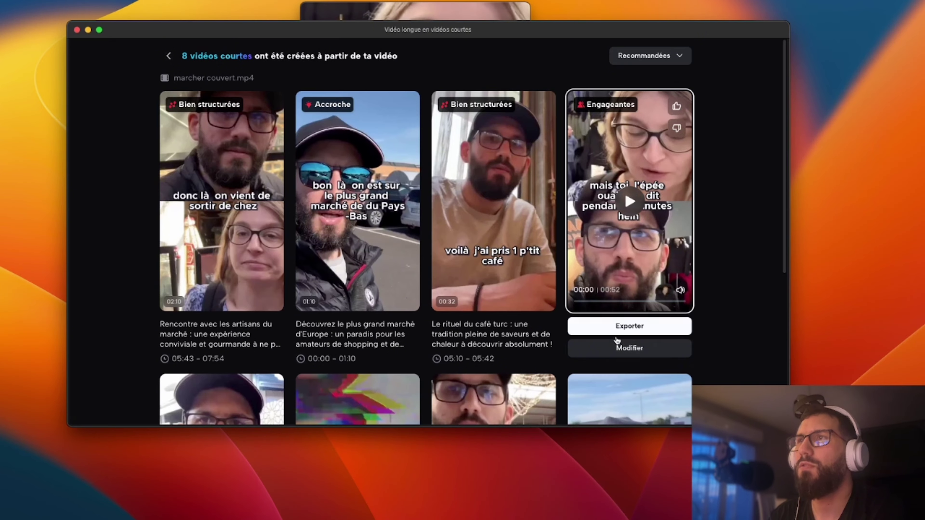
Open the "Engageantes" short for modification and apply the first Pro caption template, with yellow word highlighting
scroll(654, 270, "down", 2)
left_click(659, 304)
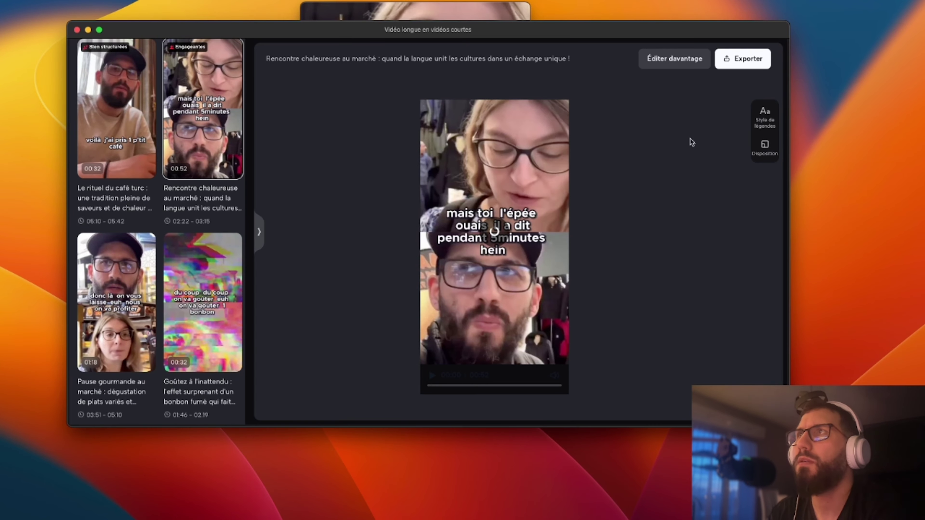
left_click(674, 60)
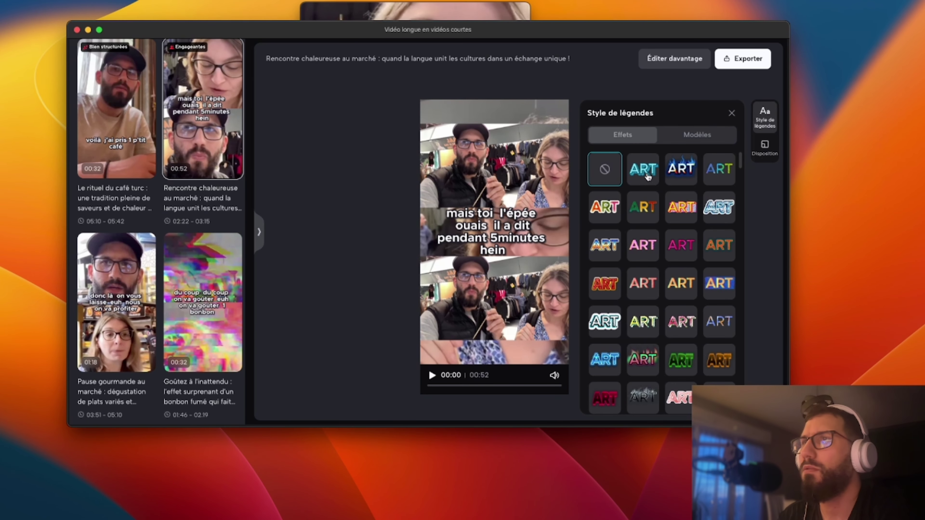
left_click(701, 138)
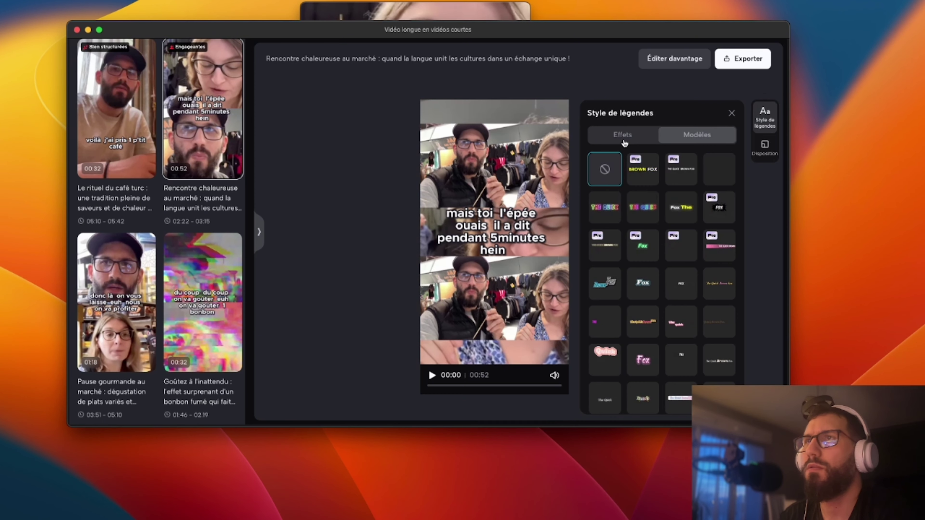
left_click(642, 169)
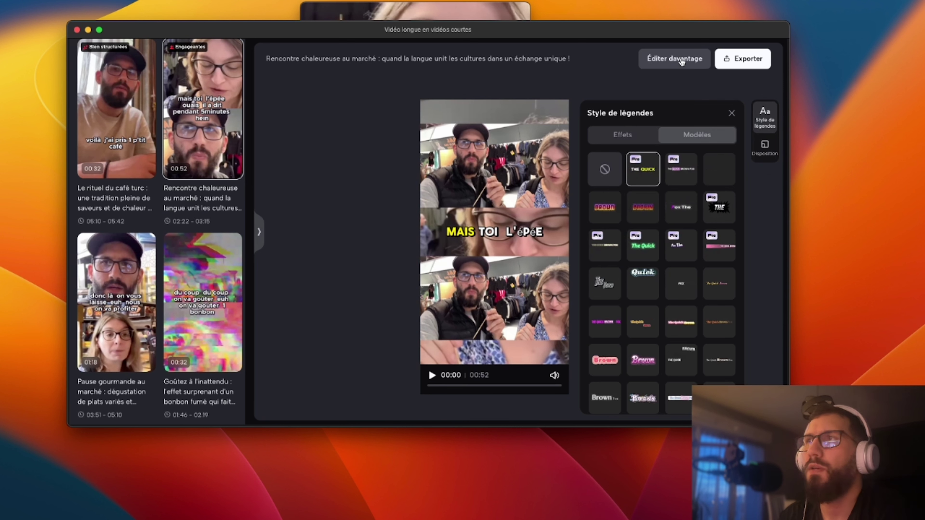
left_click(641, 137)
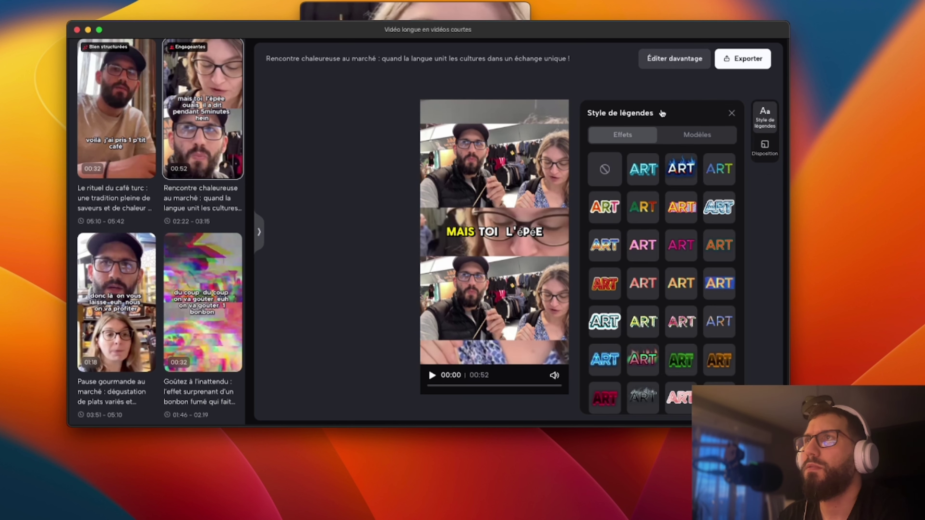
Open the restyled short in the full editor and scrub its timeline to the end and back to review it
left_click(684, 61)
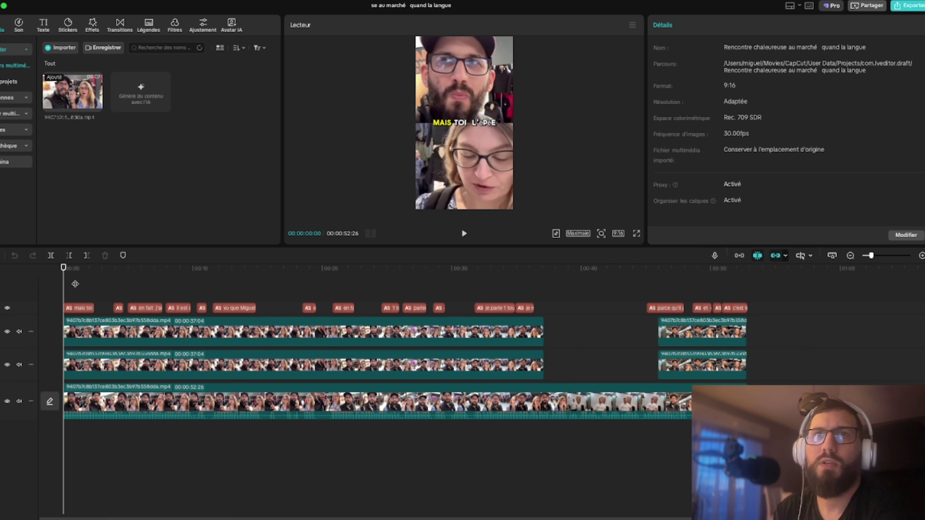
left_click_drag(72, 268, 355, 452)
left_click_drag(90, 430, 110, 428)
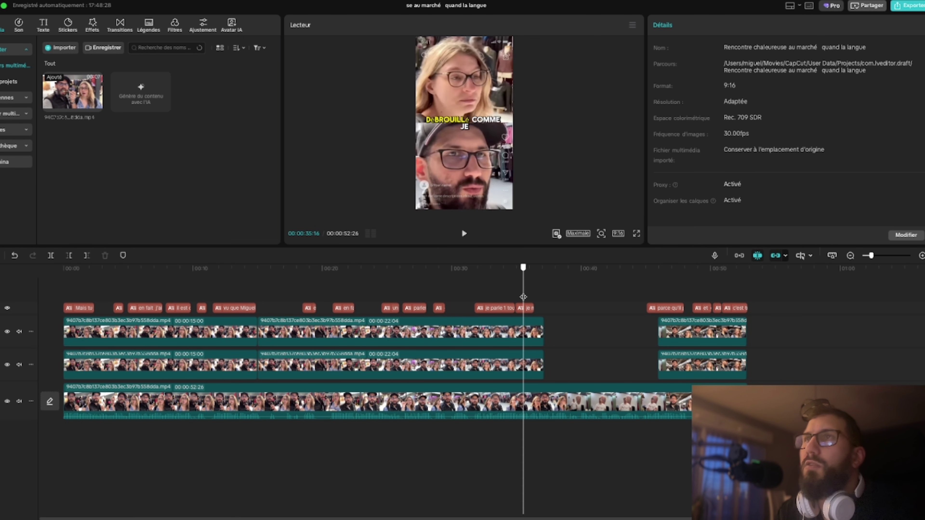
left_click_drag(523, 304, 649, 322)
left_click_drag(651, 322, 762, 310)
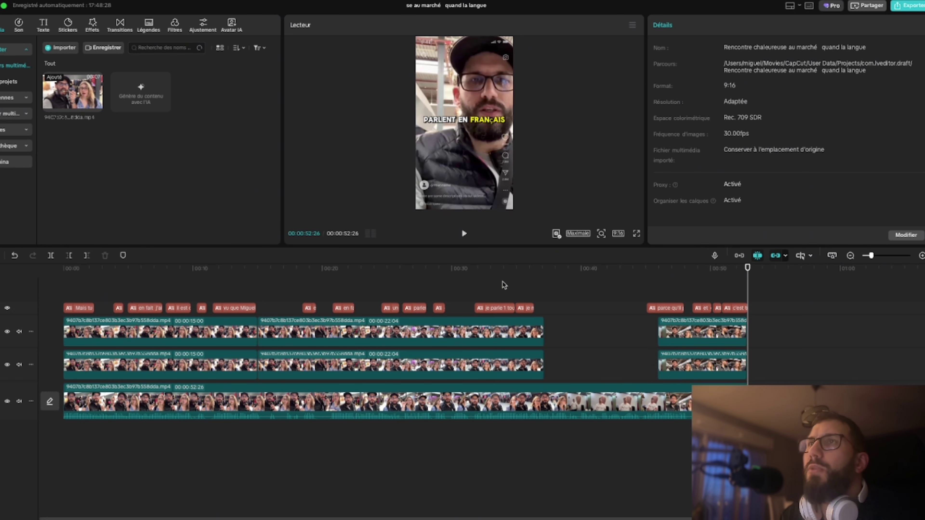
left_click_drag(524, 282, 8, 297)
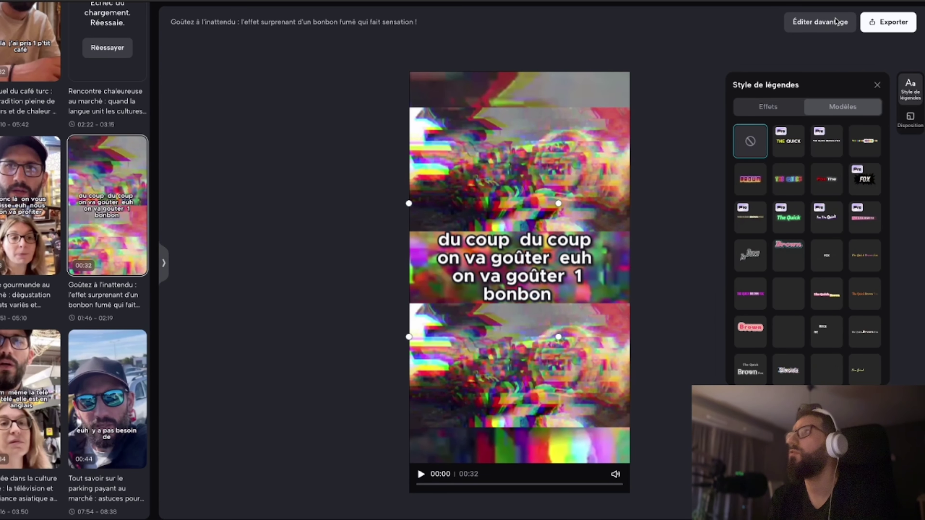
Open the "Goûtez à l'inattendu" short in the full editor and play its first seconds
left_click(818, 28)
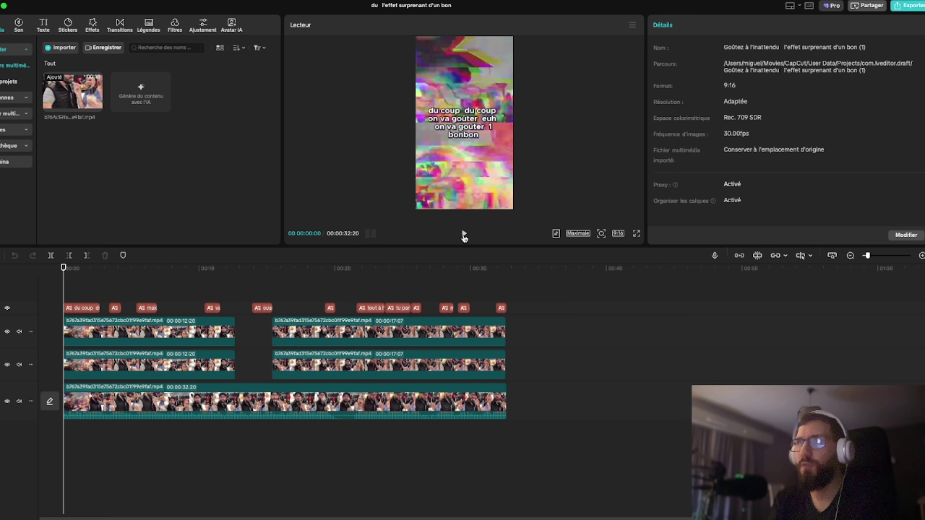
left_click(464, 234)
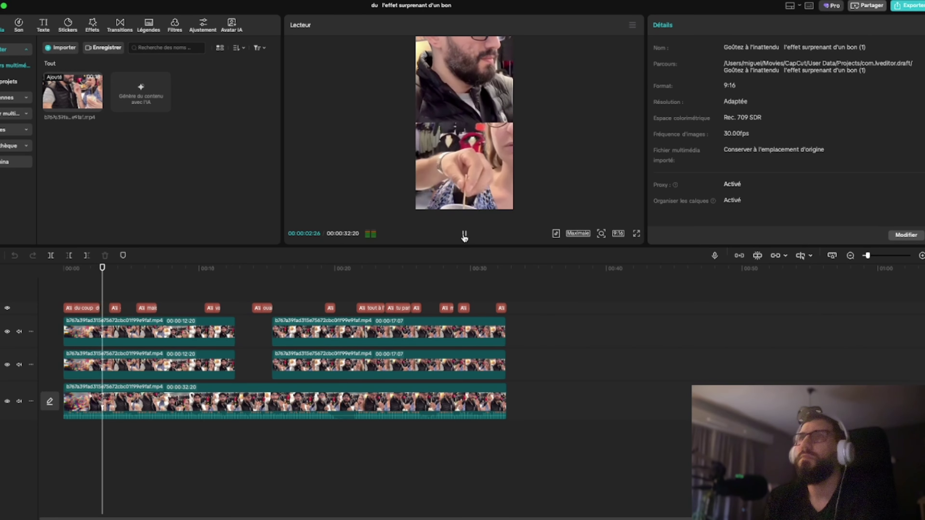
scroll(276, 419, "up", 2)
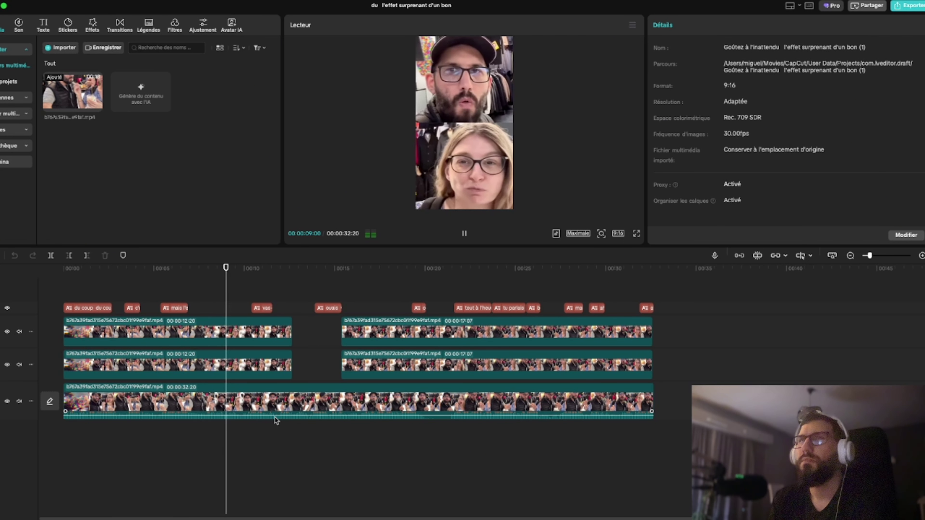
key("space")
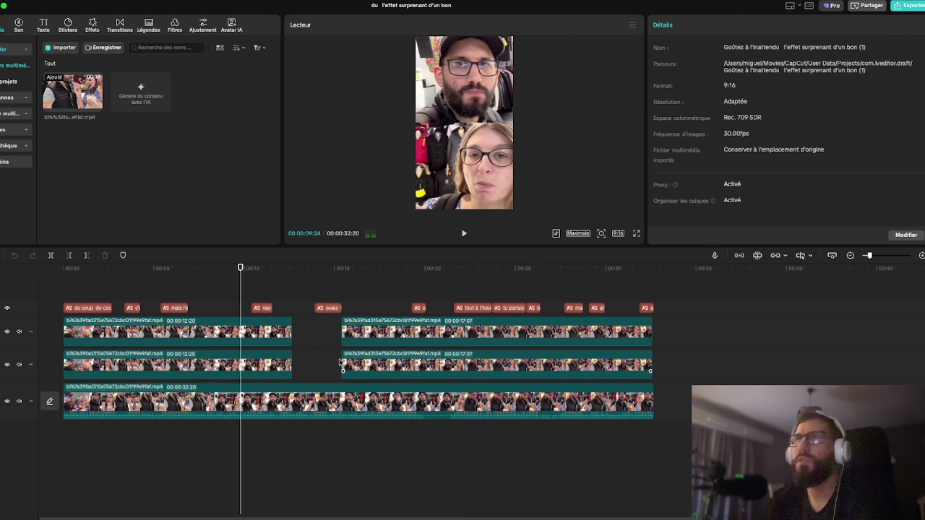
Select the first caption near the start of the timeline and display the list of subtitles
left_click(85, 294)
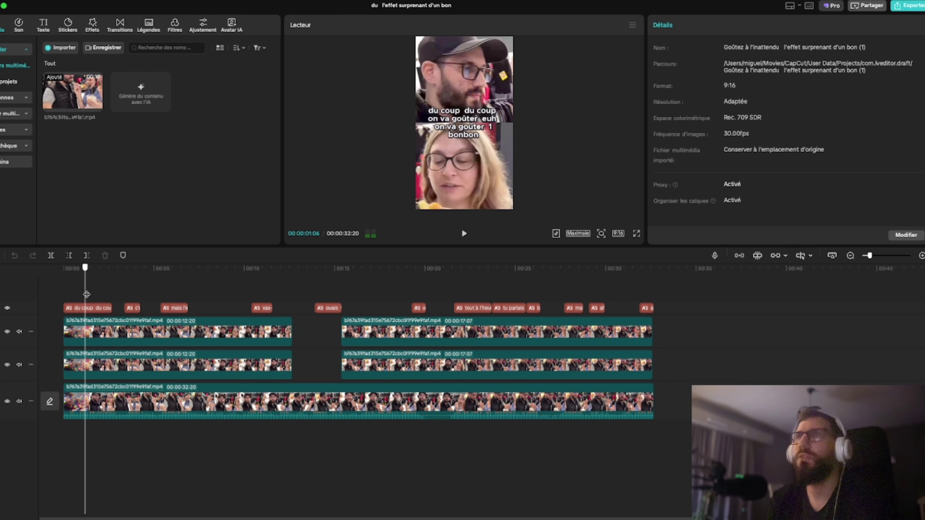
left_click_drag(86, 295, 92, 341)
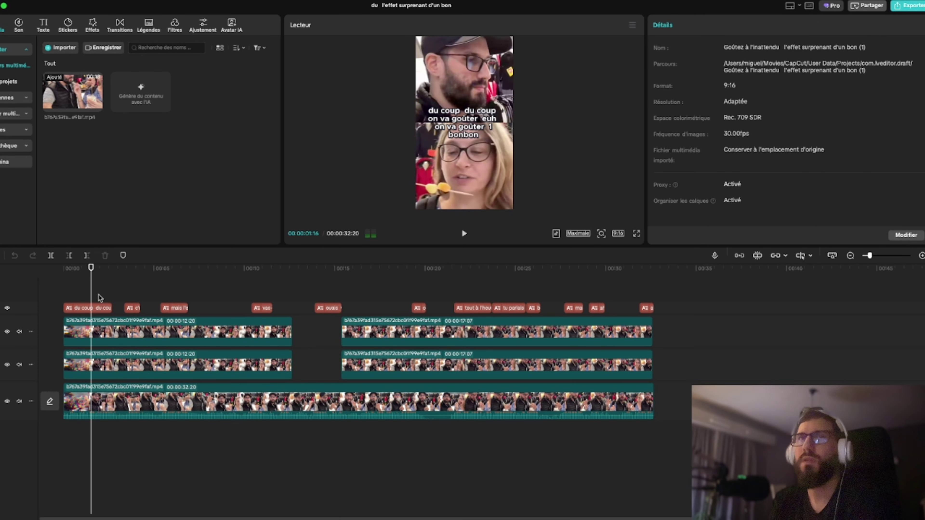
left_click(97, 306)
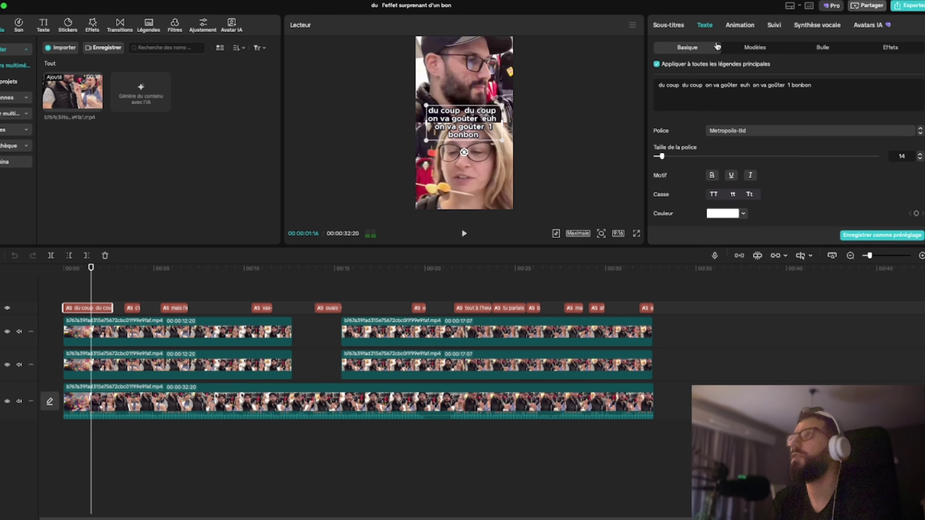
left_click(671, 26)
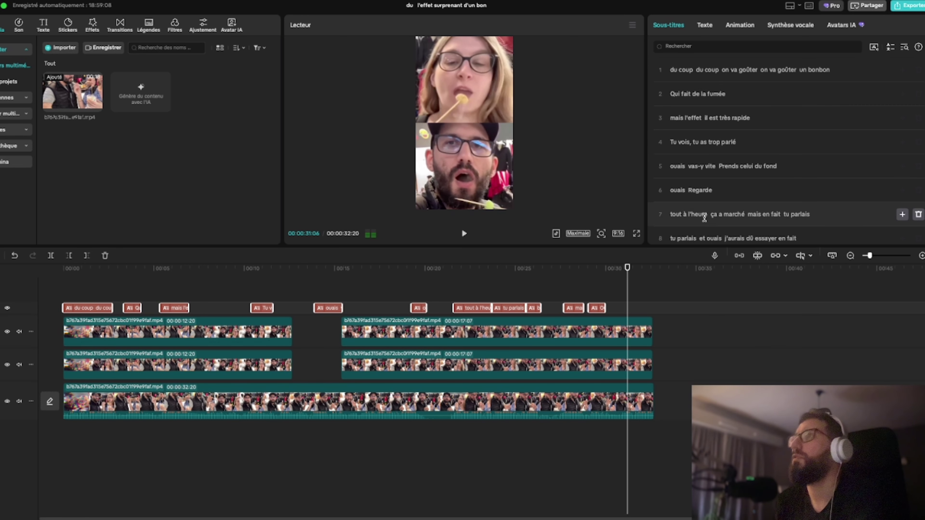
Look through the text effects, templates and basic text settings available for the captions
left_click(707, 27)
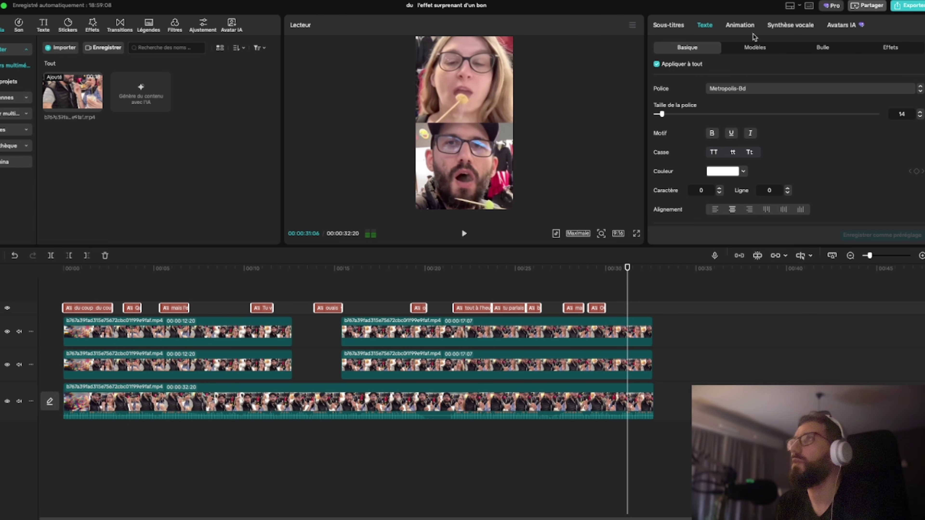
left_click(891, 48)
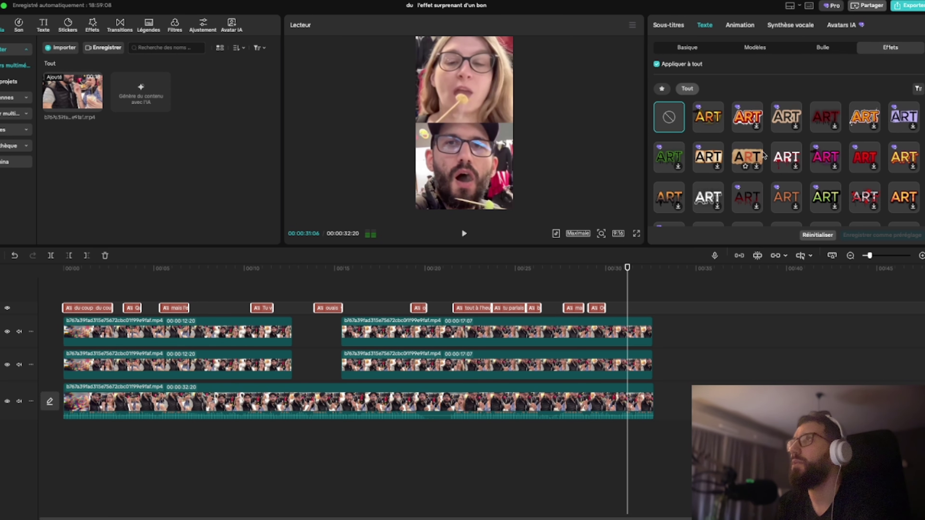
left_click(758, 48)
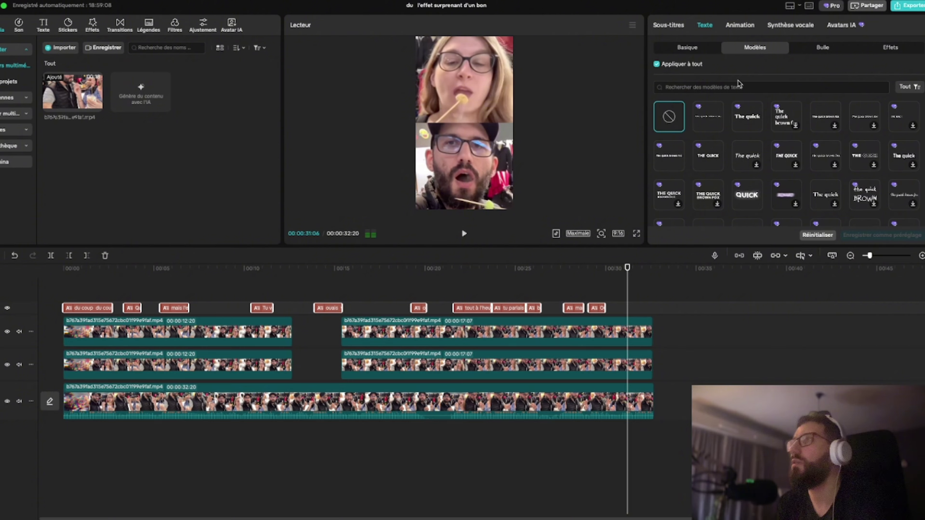
left_click(682, 52)
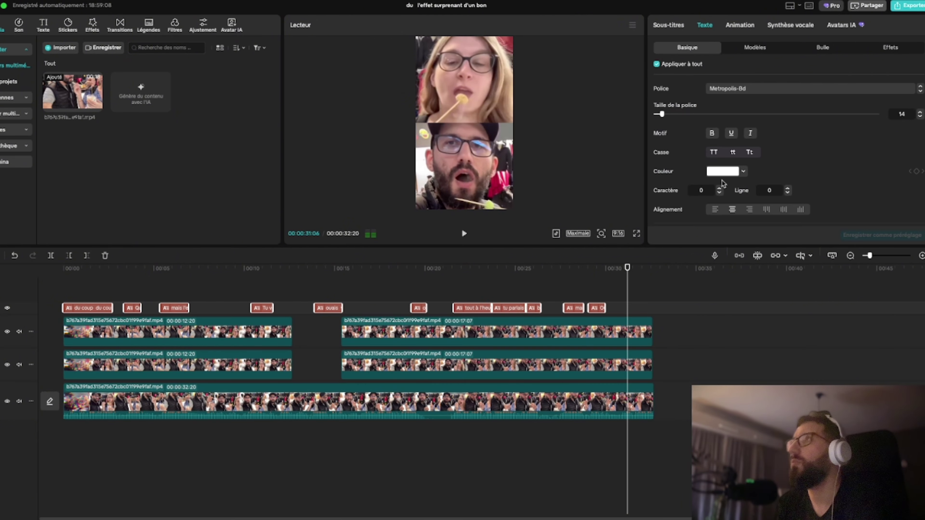
Apply the "Rétré… mots" subtitle animation to all the selected captions
left_click(740, 26)
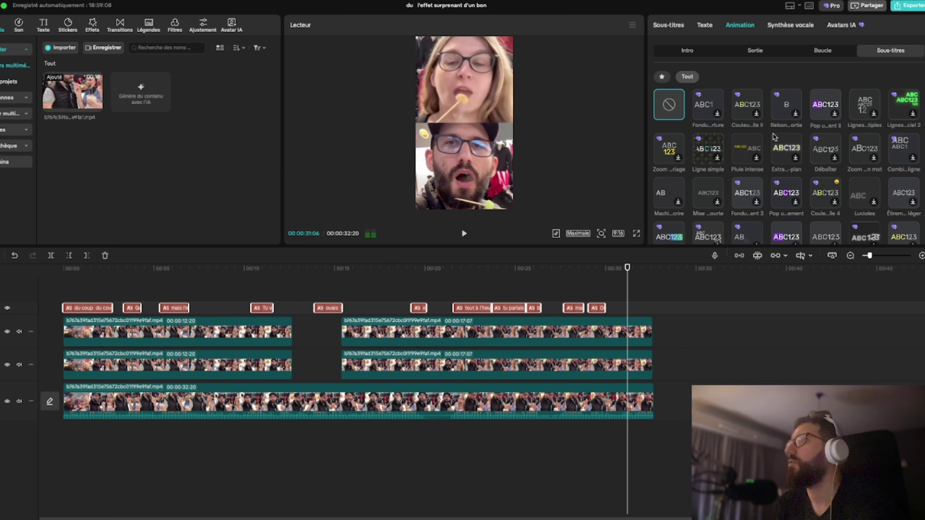
scroll(764, 156, "down", 1)
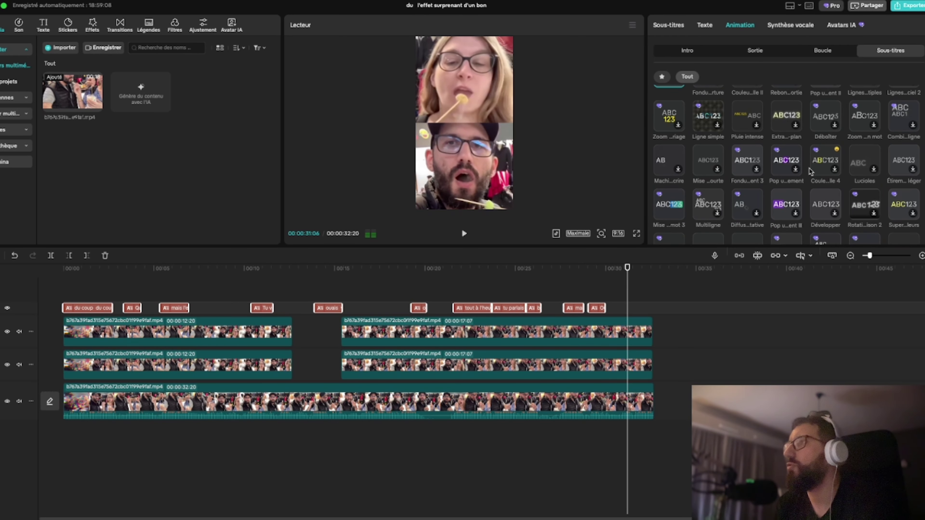
scroll(809, 171, "down", 7)
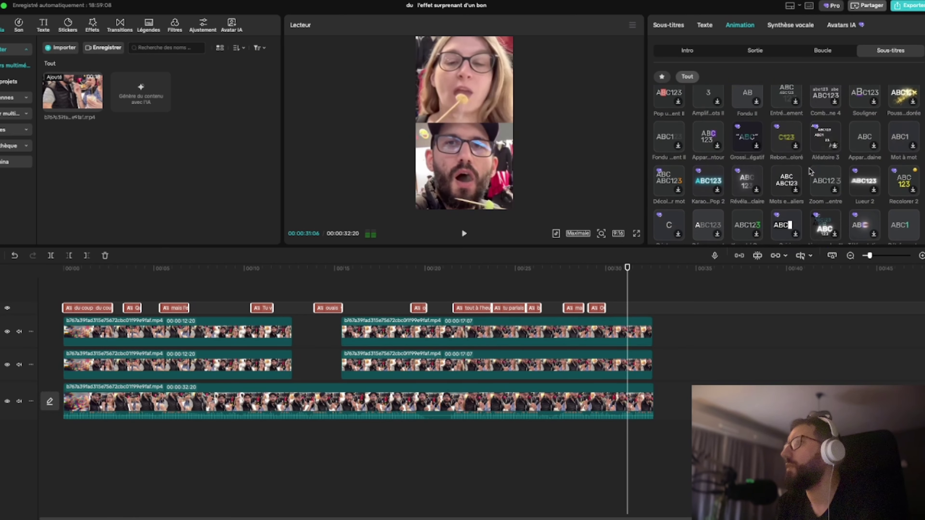
scroll(809, 171, "down", 2)
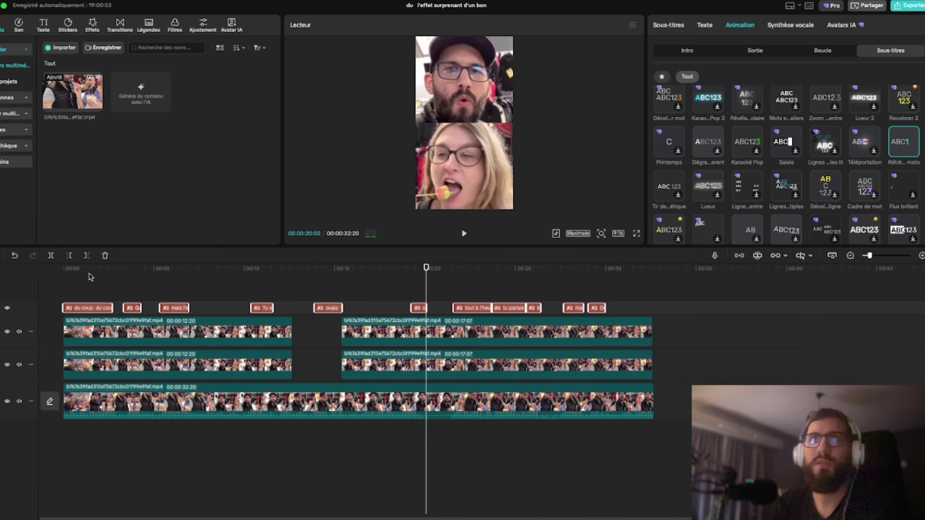
Narrow the text box of the "mais l'effet il est très rapide" caption so "très" wraps whole onto the second line
left_click(117, 281)
left_click_drag(119, 281, 178, 352)
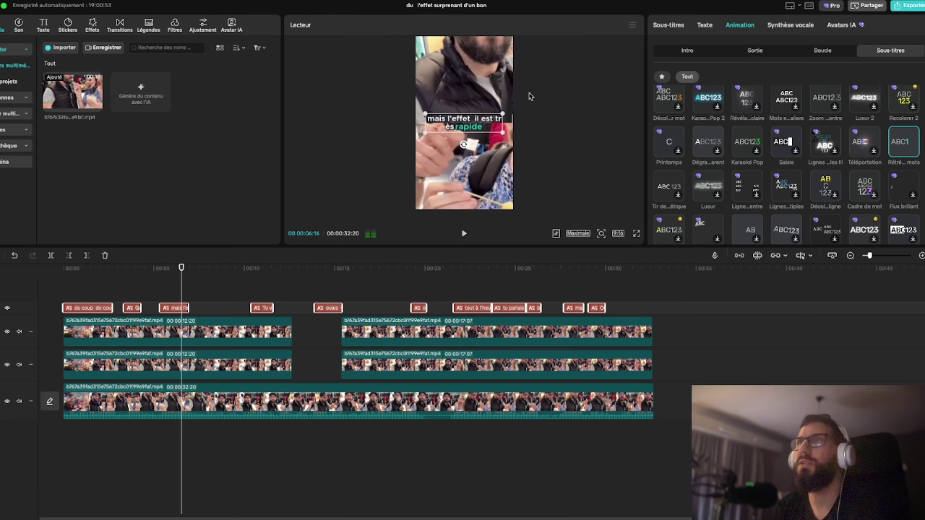
left_click(175, 309)
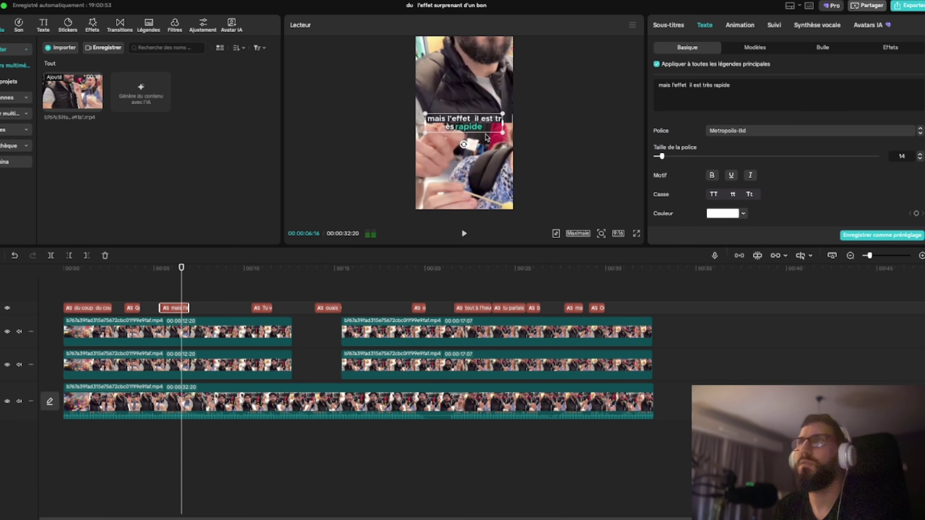
mouse_move(502, 121)
left_mouse_down()
mouse_move(513, 122)
mouse_move(498, 123)
left_mouse_up()
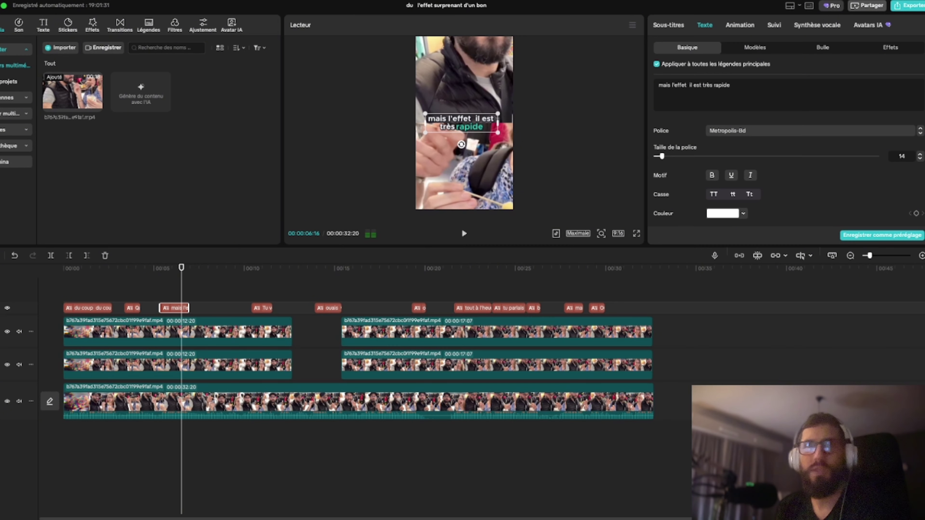
Mute the main video track and play the opening seconds of the short
left_click(20, 401)
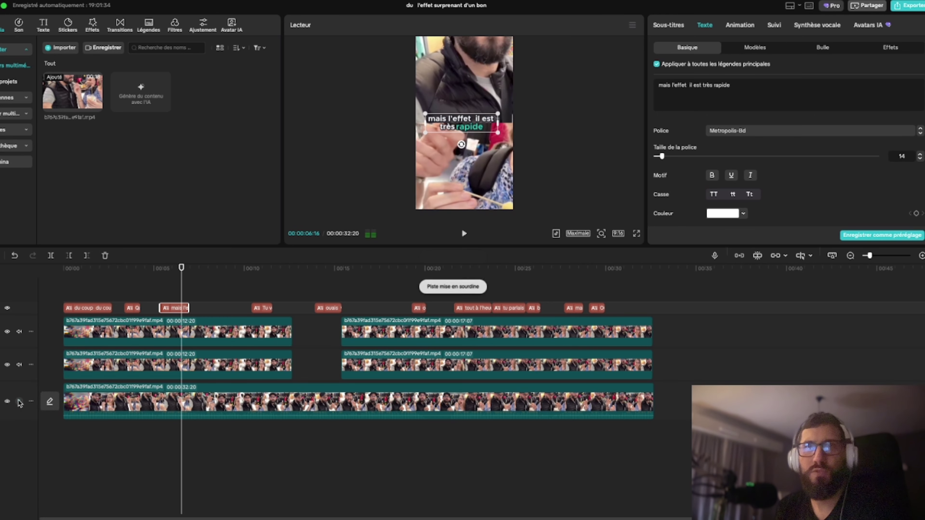
left_click(76, 276)
key("space")
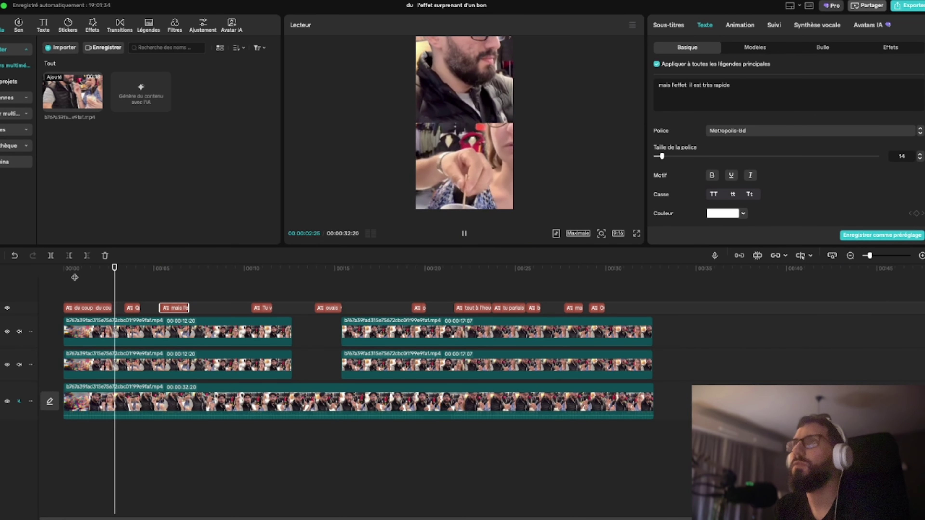
key("space")
Split the first caption into "du coup du coup on va goûter" and "on va goûter un bonbon"
left_click(84, 282)
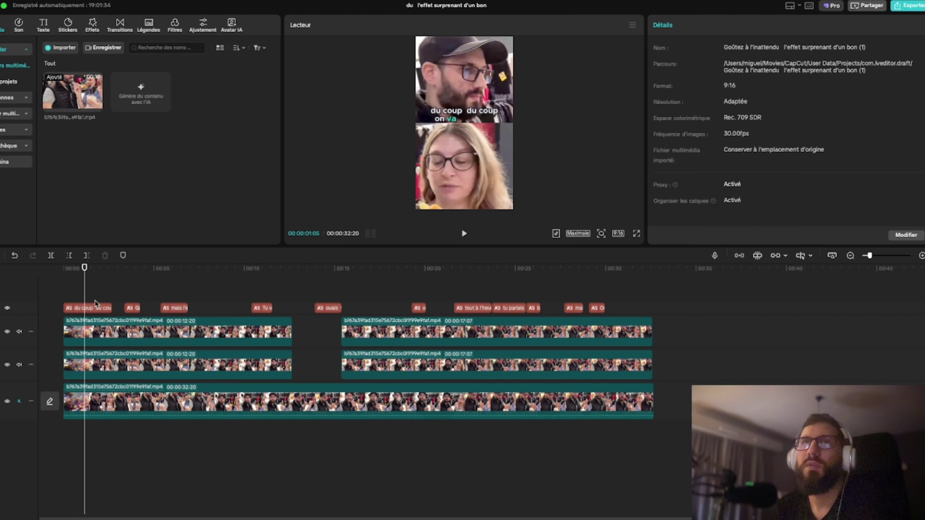
left_click(110, 308)
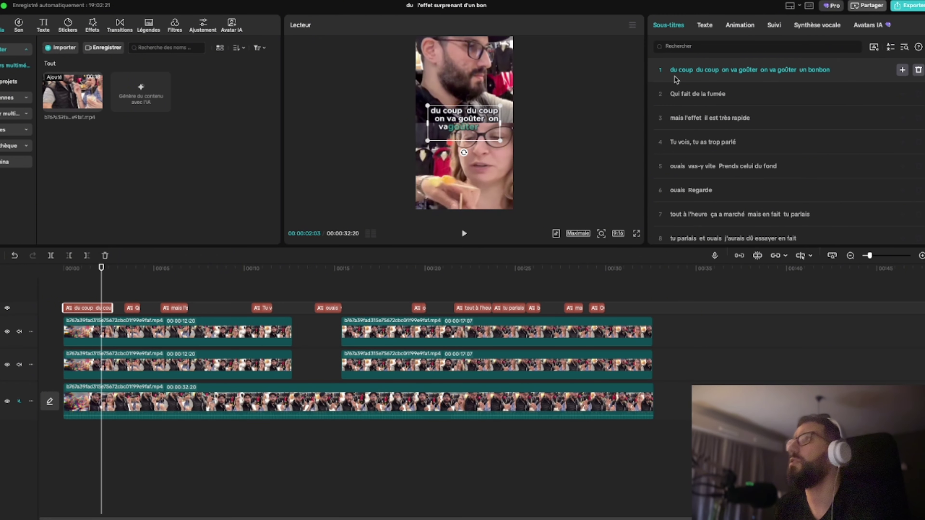
left_click(762, 69)
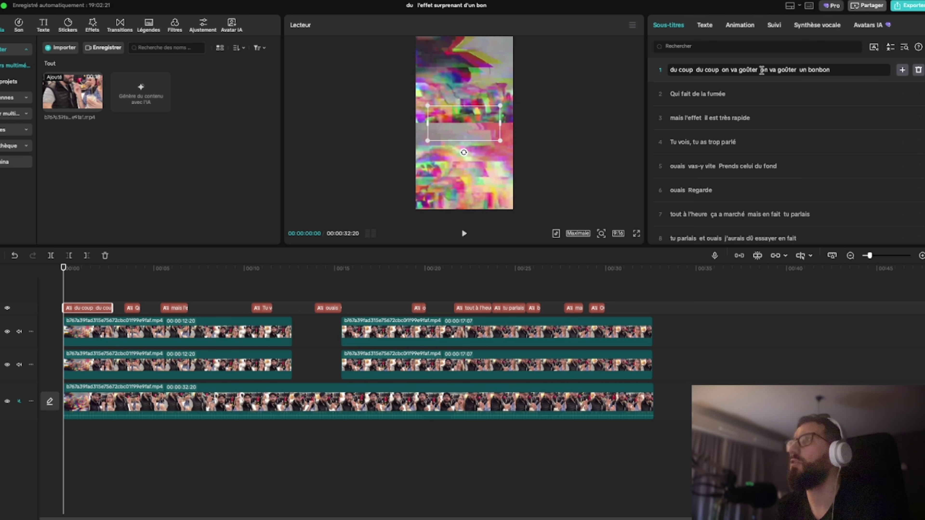
key("Return")
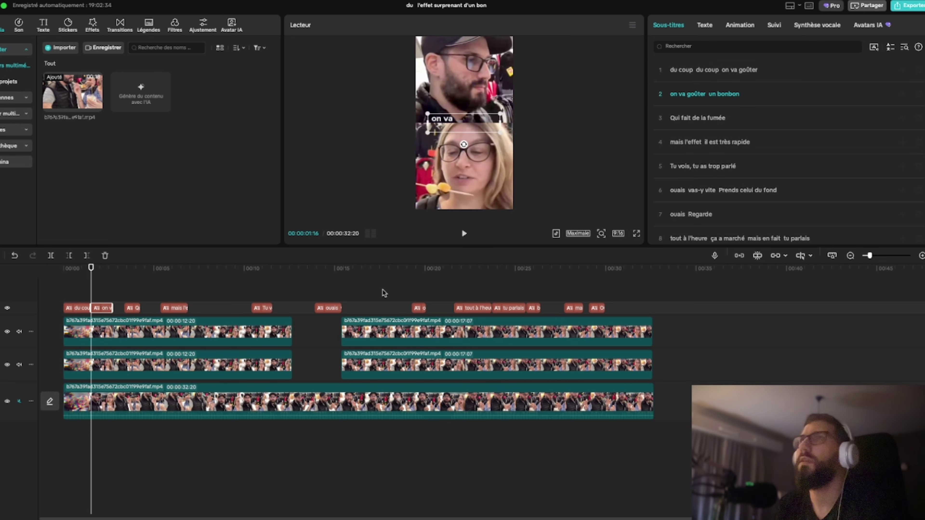
Play the first two seconds and replay the second caption to check the split
left_click(70, 283)
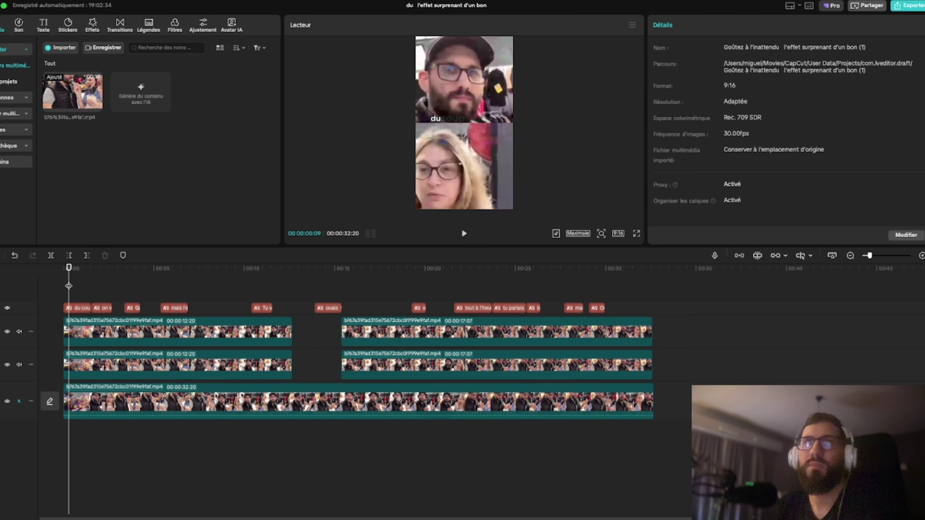
key("space")
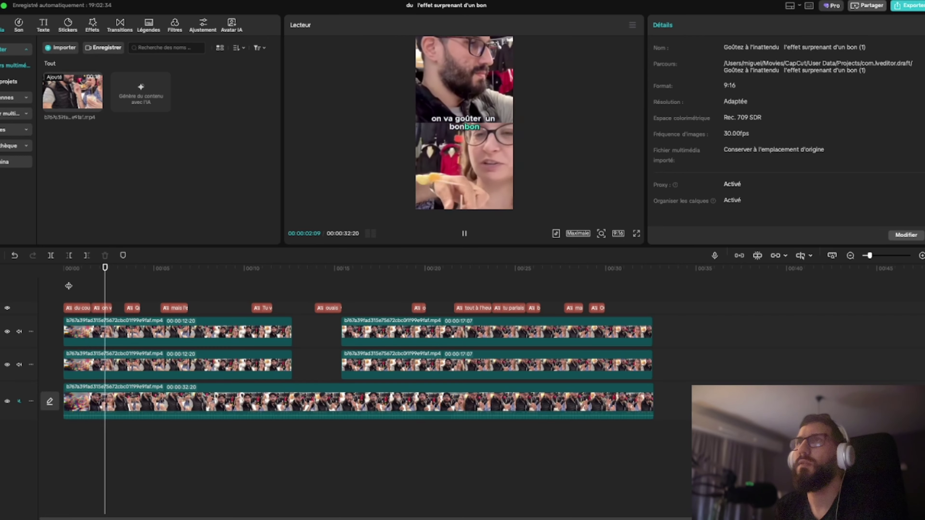
key("space")
left_click(97, 292)
key("space")
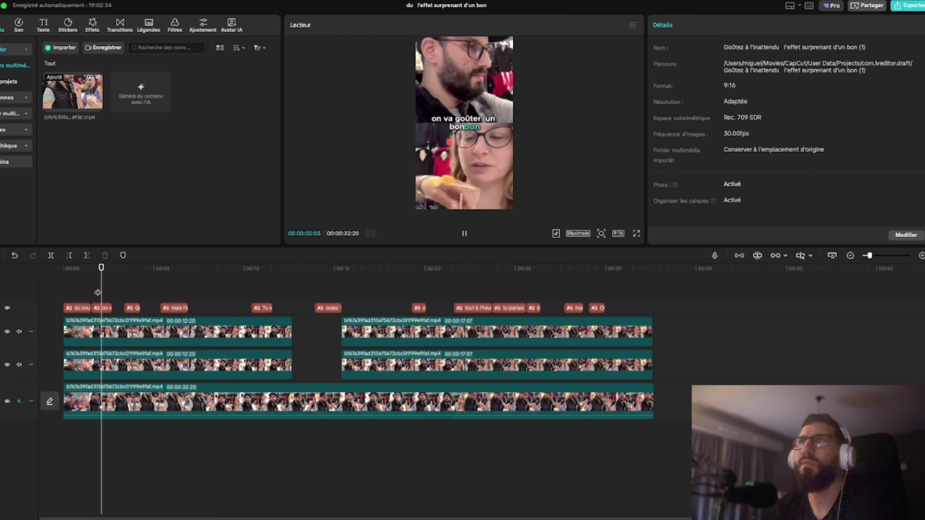
key("space")
Narrow the text box of the "on va goûter un bonbon" caption so "un bonbon" sits on the second line
left_click(101, 296)
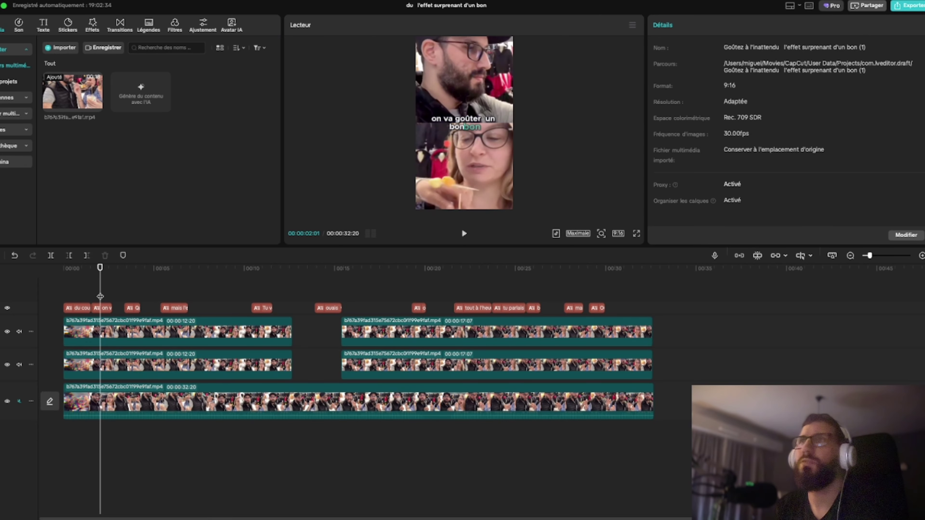
left_click(105, 309)
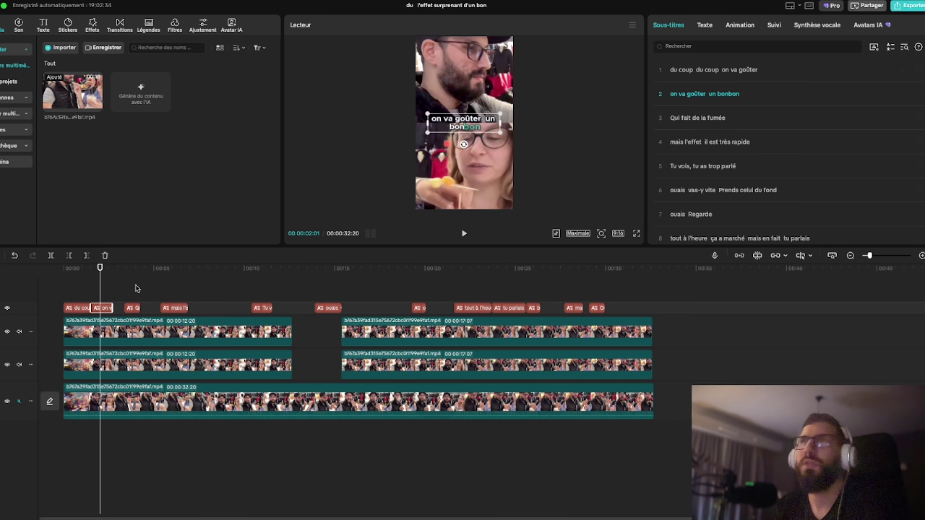
mouse_move(501, 122)
left_mouse_down()
mouse_move(533, 126)
mouse_move(490, 132)
left_mouse_up()
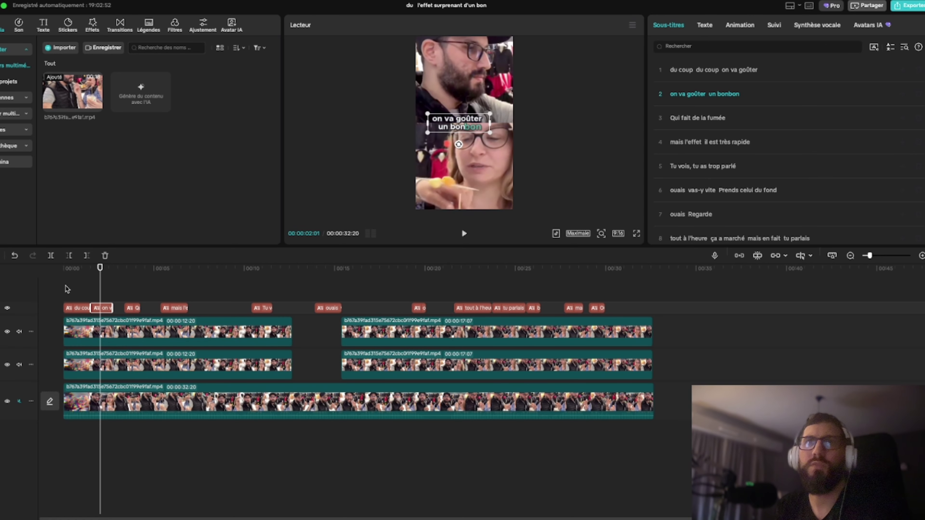
Replay the opening seconds to check how the first two captions are laid out
left_click(74, 287)
key("space")
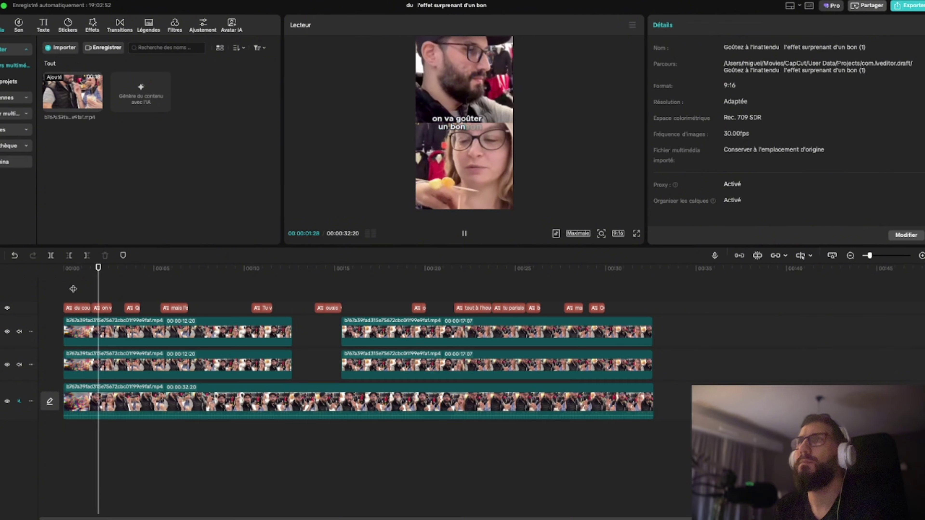
left_click(70, 284)
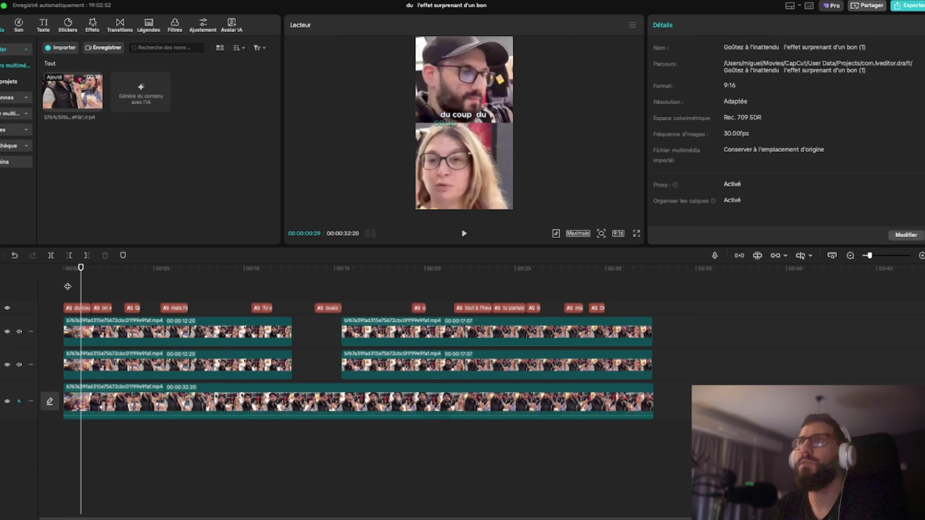
key("space")
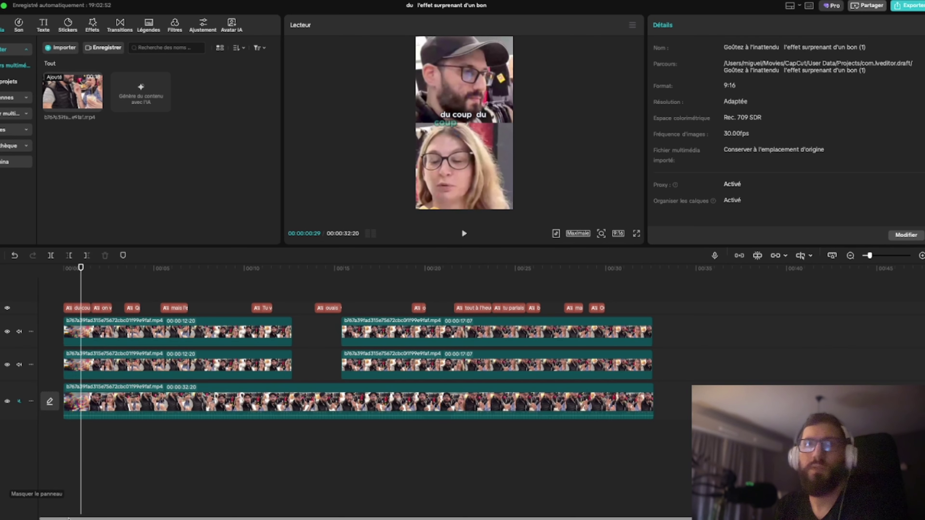
Unmute the main video track and play the short from the start through the "Tu vois" caption
left_click(19, 401)
left_click(53, 280)
key("space")
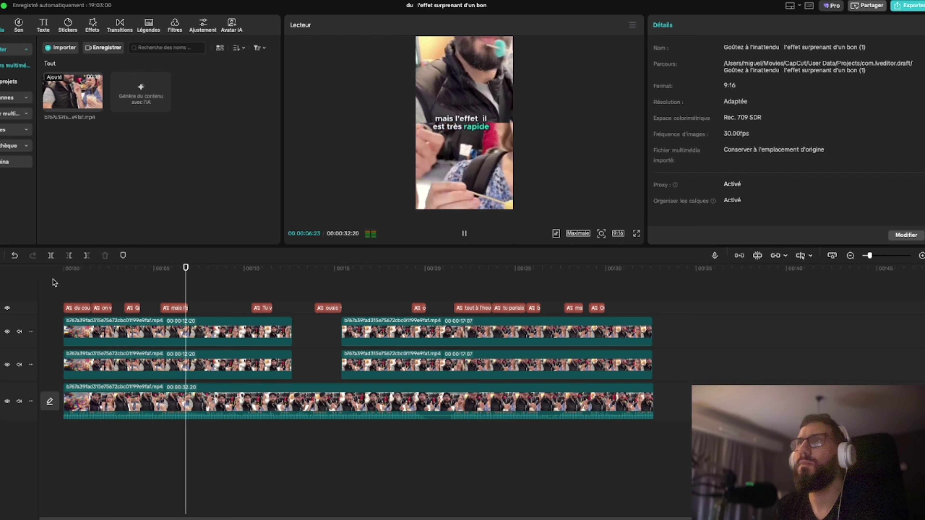
key("space")
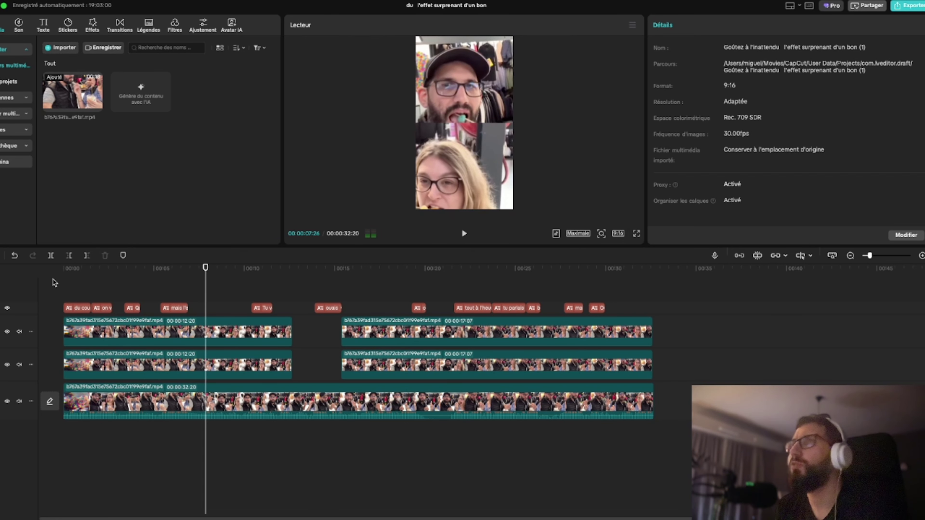
key("space")
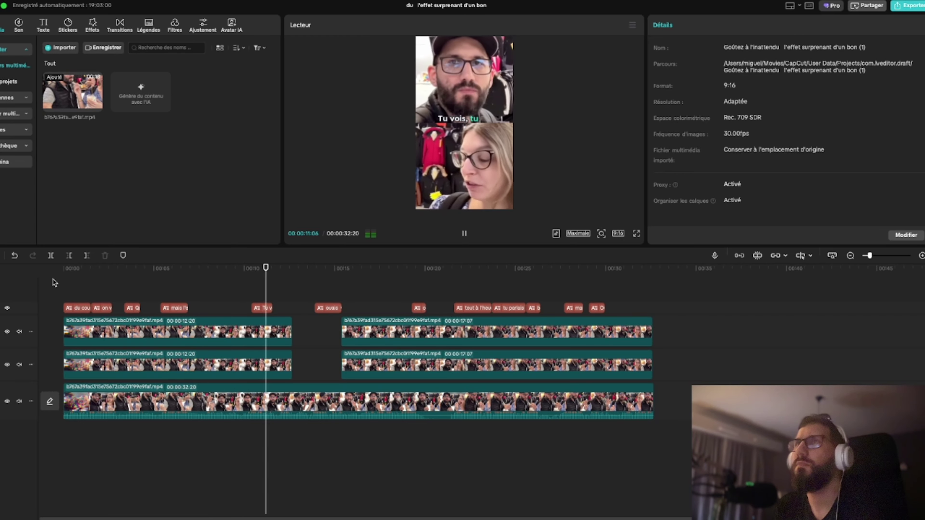
Extend the "Tu vois, tu as trop parlé" caption almost to the end of the first overlay clips and replay it
key("space")
left_click_drag(272, 308, 296, 309)
left_click(261, 295)
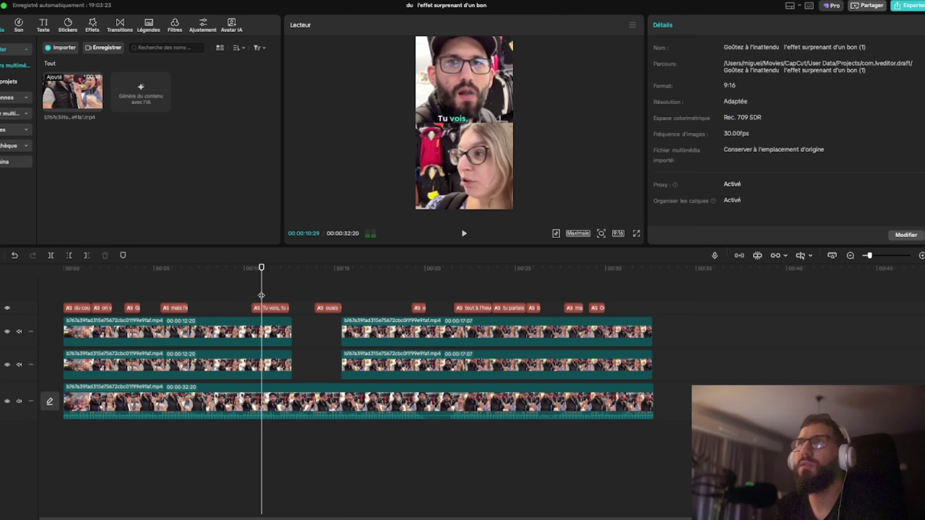
key("space")
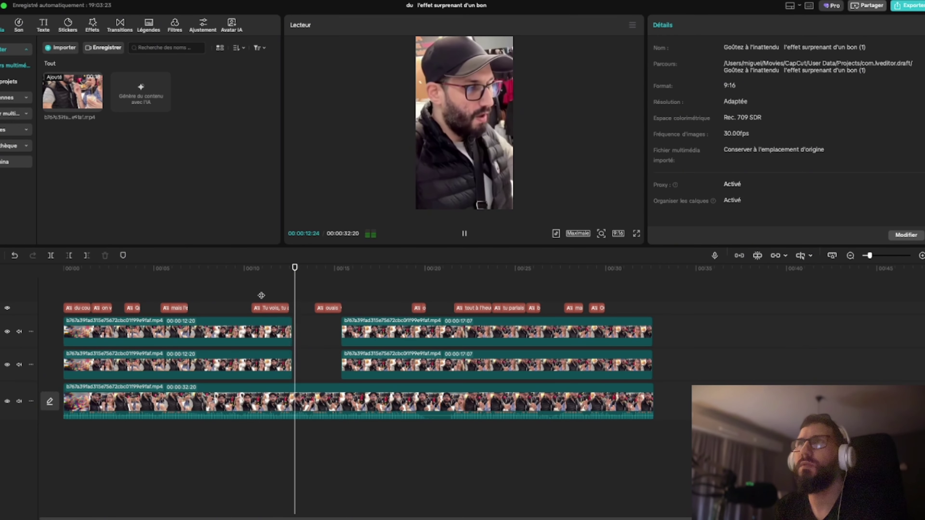
Replay from the "Tu vois, tu as trop parlé" caption through the "ouais vas-y vite" caption to check their timing
left_click(254, 295)
left_click(273, 312)
key("space")
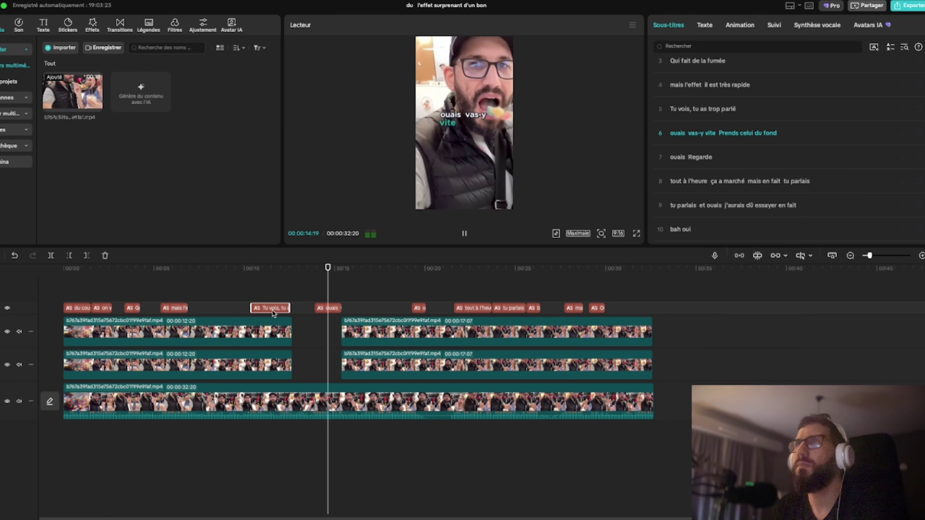
key("space")
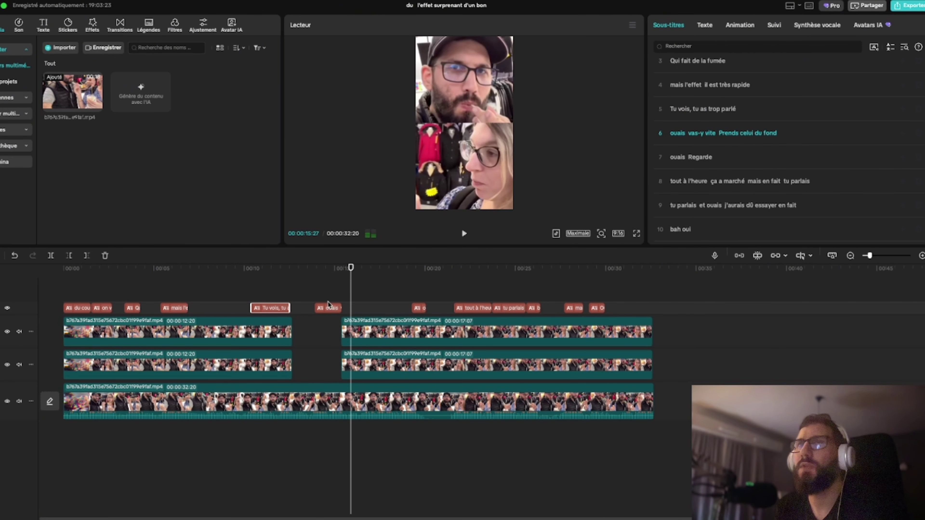
Split the "Tu vois, tu as trop parlé" caption before "tu as" so the two phrases become separate captions
left_click(328, 307)
left_click(275, 307)
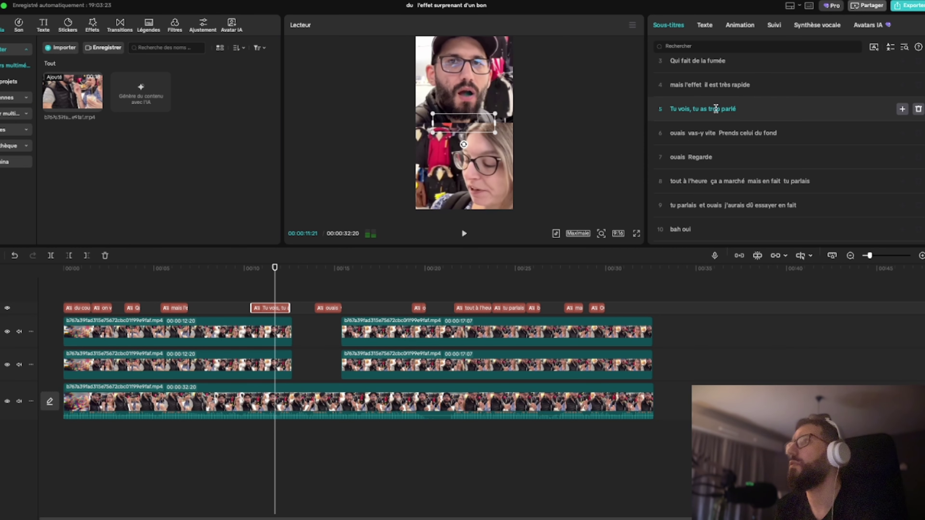
left_click(693, 108)
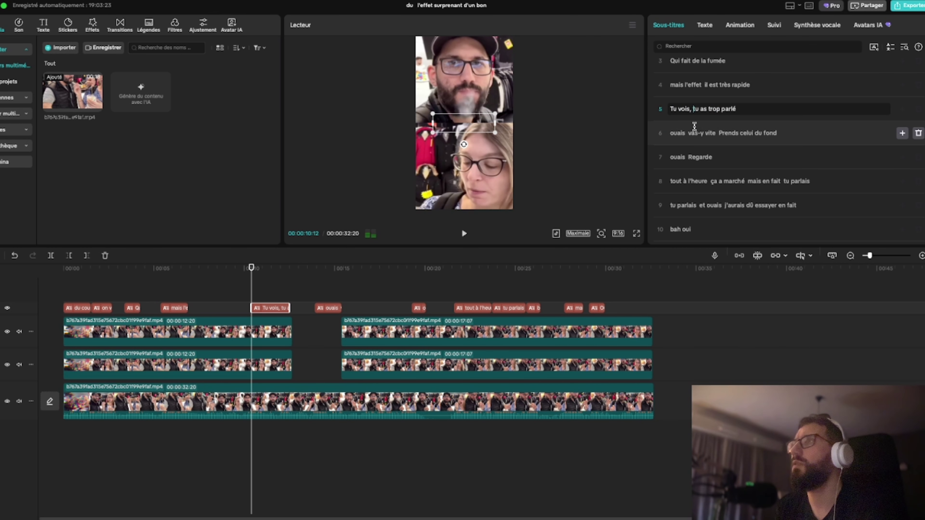
key("Return")
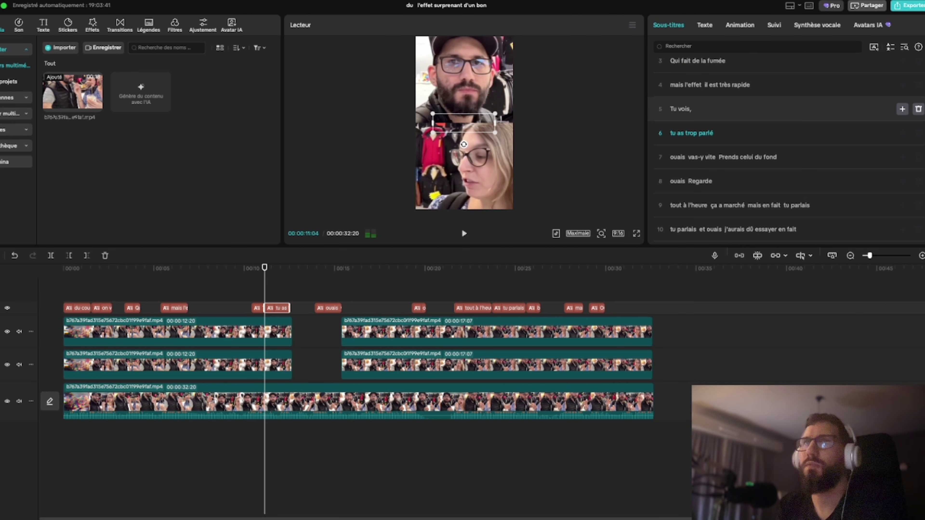
Split the "ouais vas-y vite Prends celui du fond" caption before "Prends" into two separate captions
left_click(329, 308)
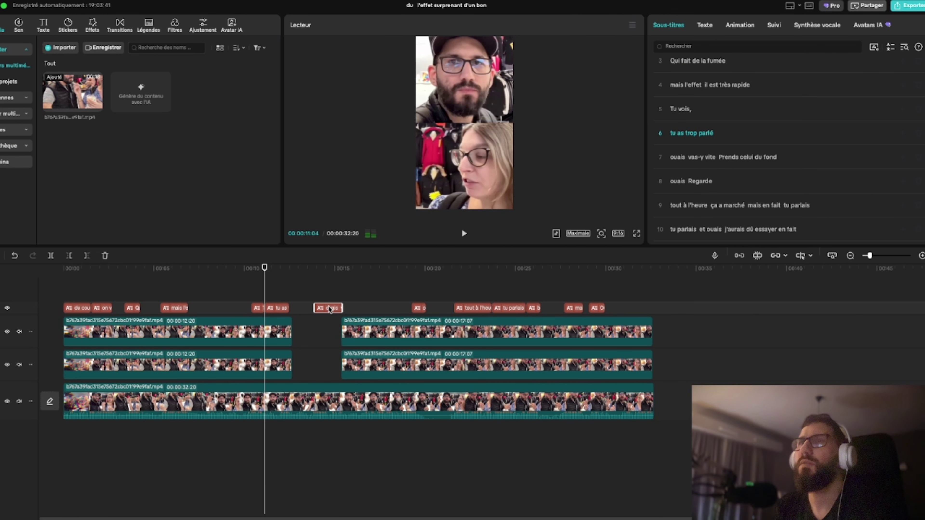
left_click(325, 296)
left_click(325, 308)
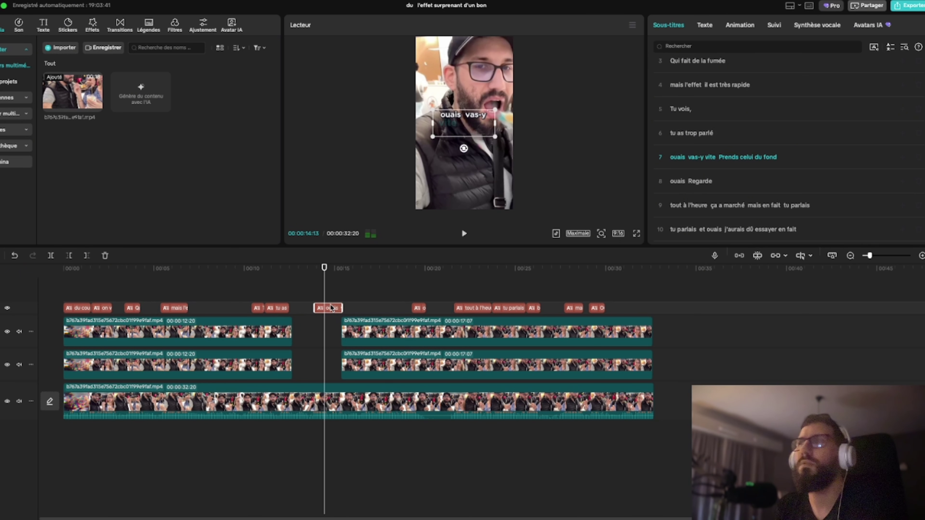
left_click(719, 157)
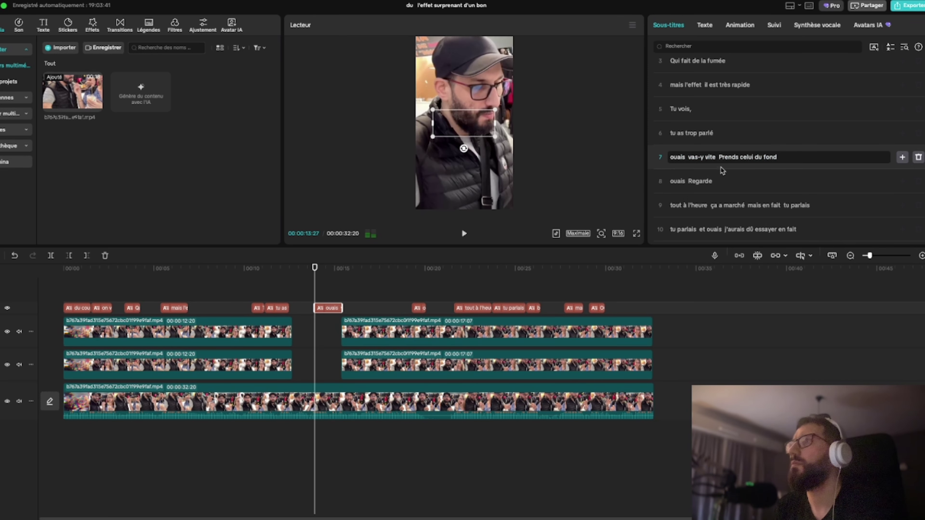
key("Return")
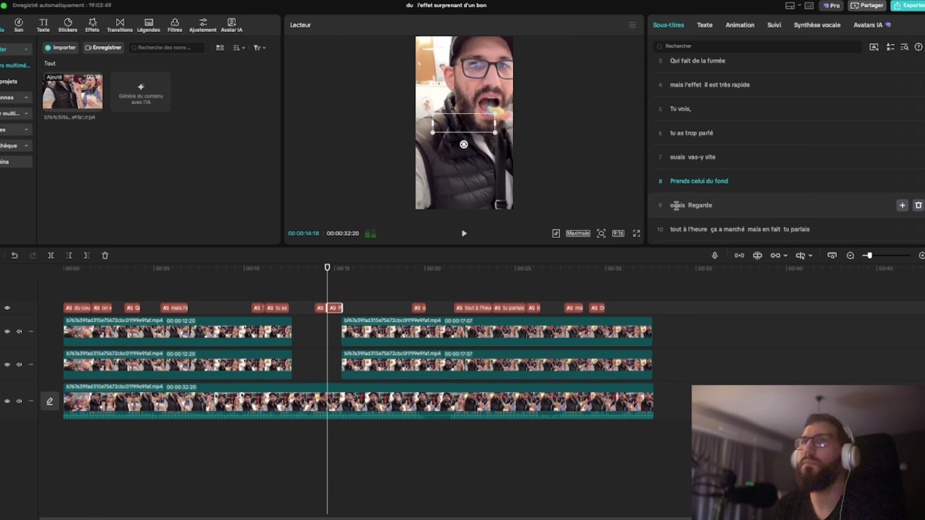
Extend the "tu as trop parlé" caption slightly past the end of the first overlay clips and replay the section
left_click(249, 291)
key("space")
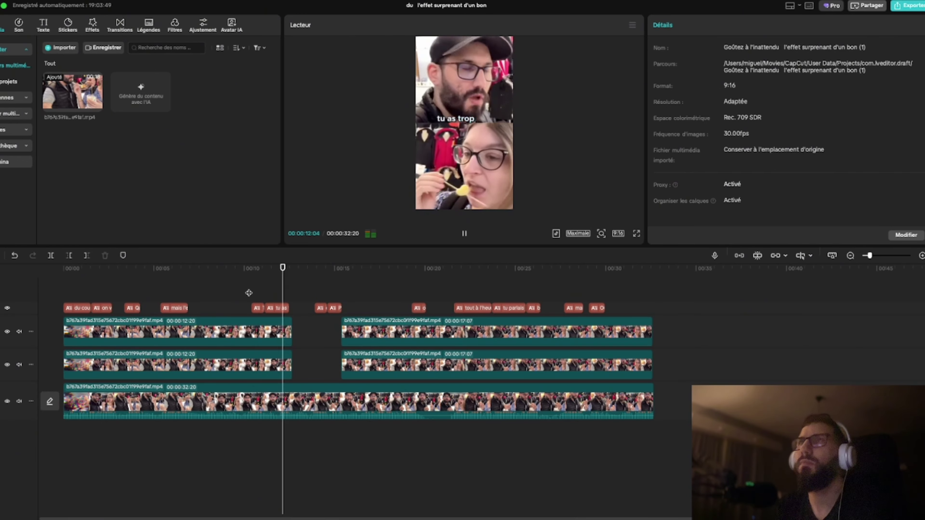
left_click(279, 308)
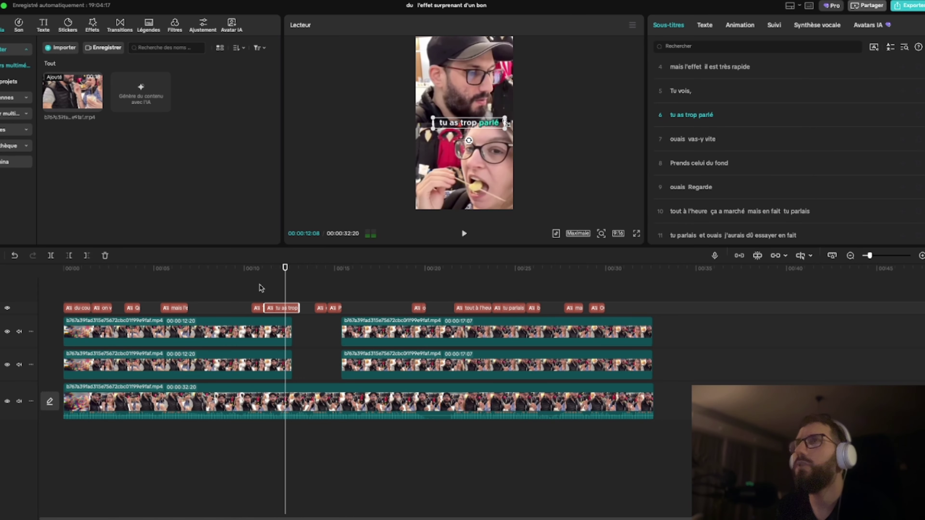
left_click(256, 293)
key("space")
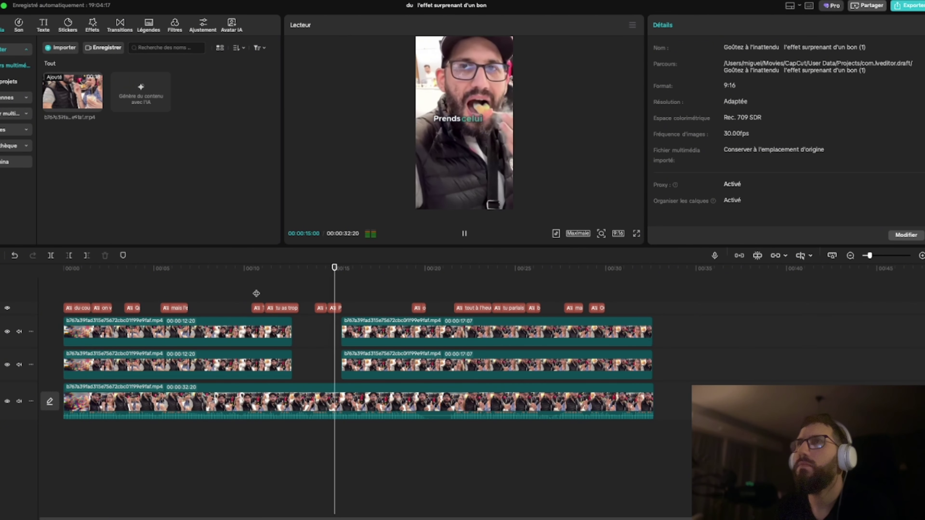
Extend the "Prends celui du fond" caption to about 17 seconds on the timeline and replay it
key("space")
left_click(333, 308)
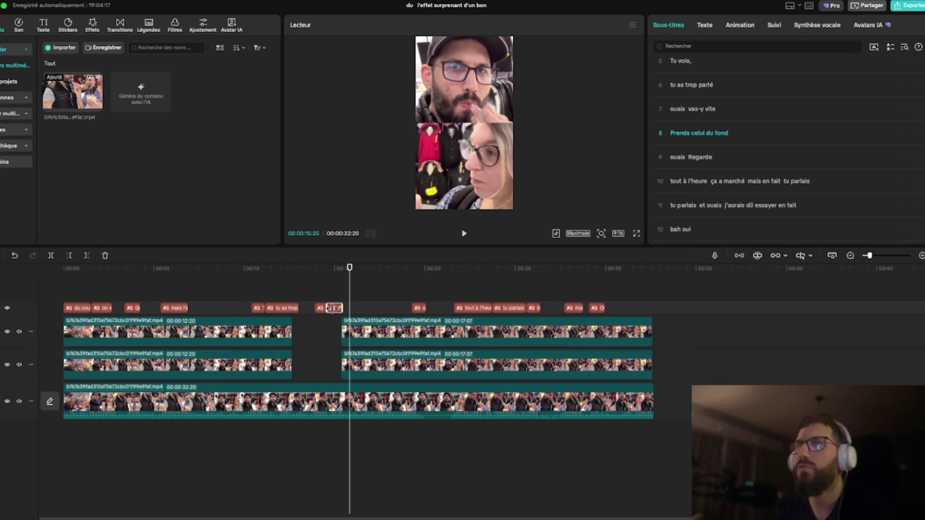
left_click_drag(344, 307, 370, 309)
key("space")
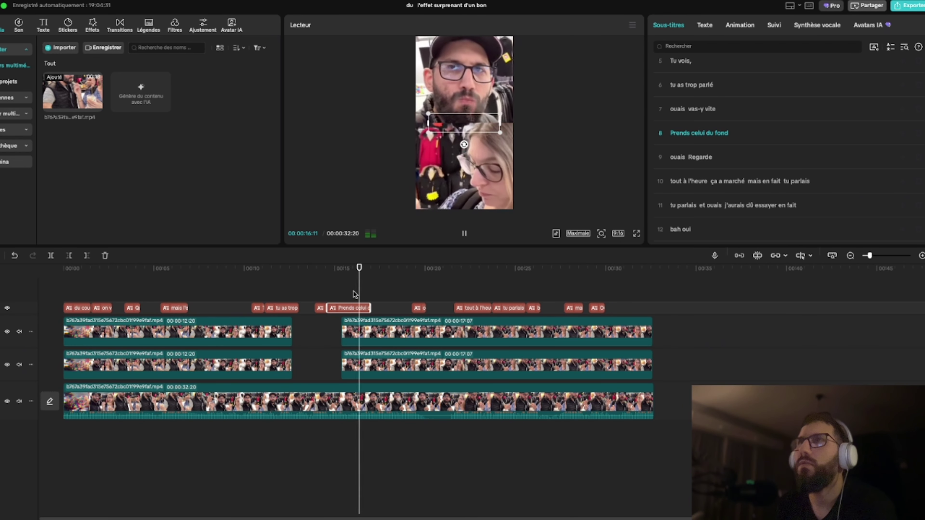
left_click(340, 295)
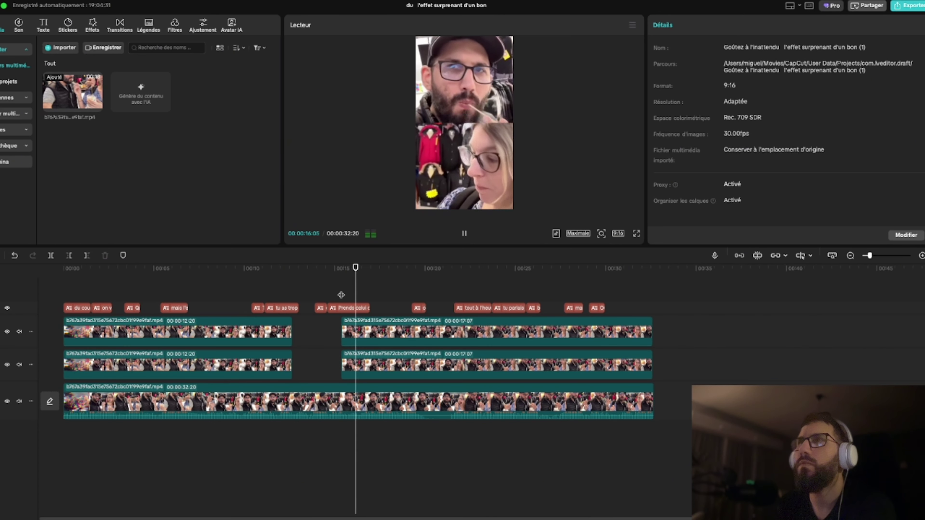
key("space")
Go back to the first caption and turn on the TikTok interface preview over the video
left_click(70, 294)
left_click(556, 233)
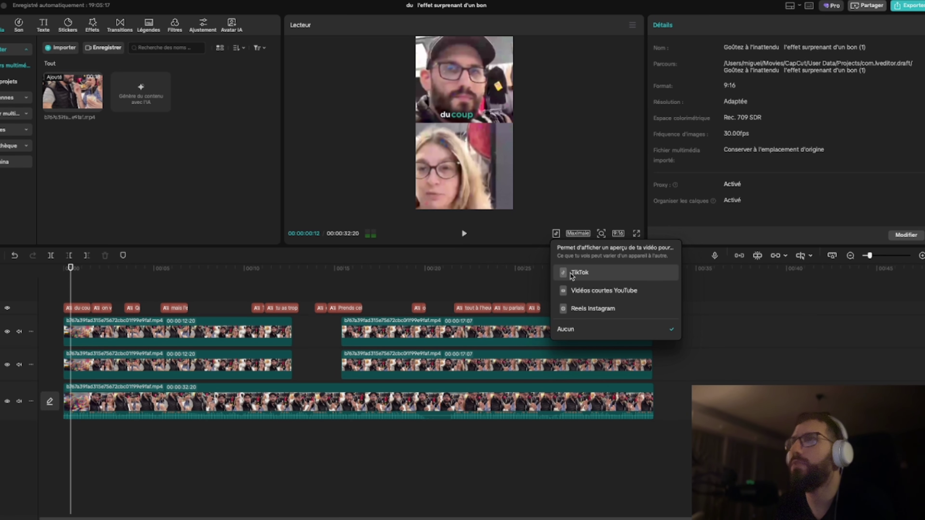
left_click(579, 272)
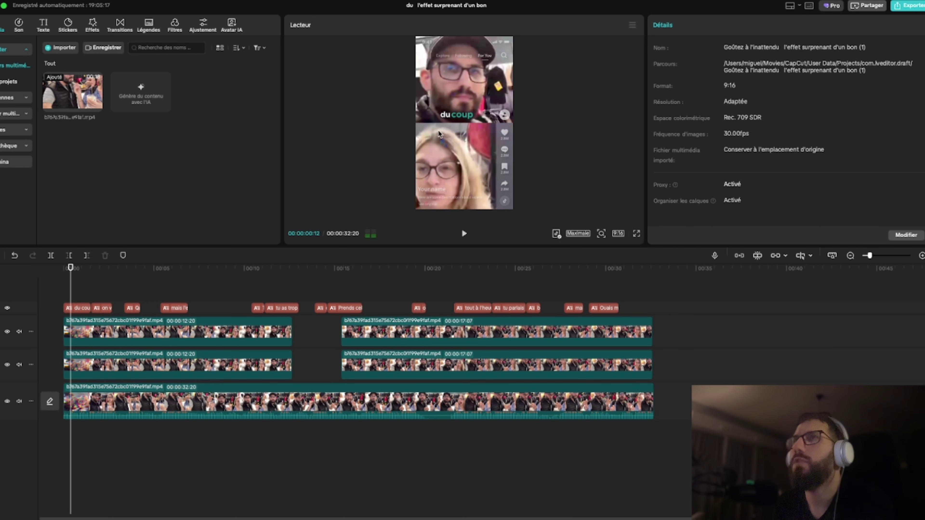
left_click_drag(323, 271, 482, 309)
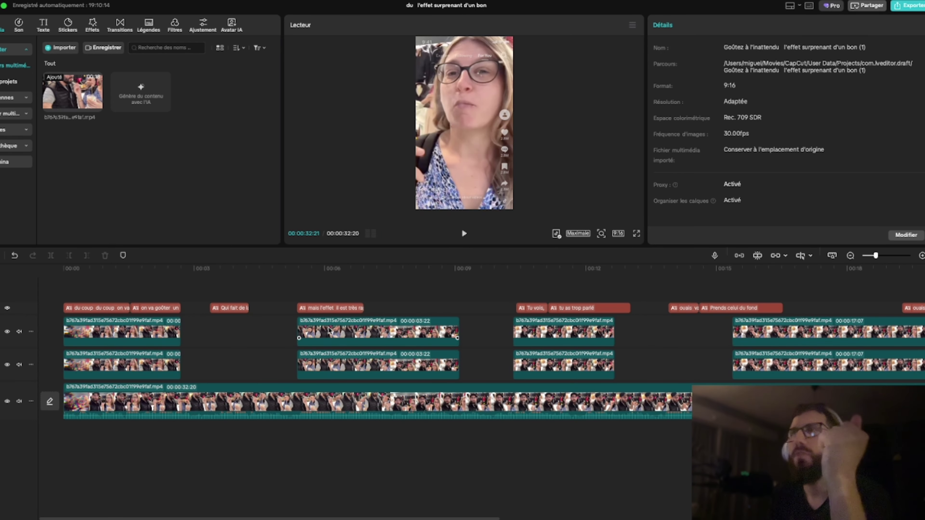
scroll(747, 328, "right", 15)
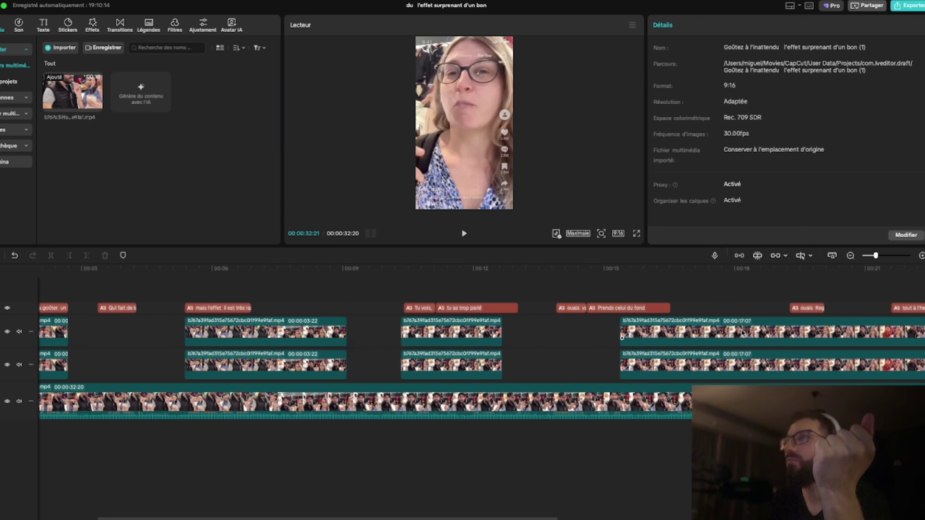
scroll(743, 332, "left", 15)
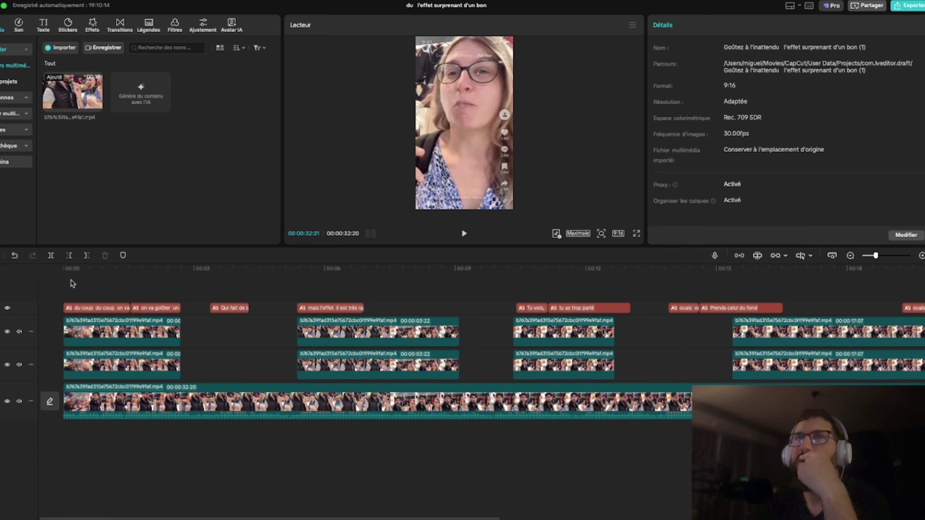
left_click_drag(72, 283, 921, 323)
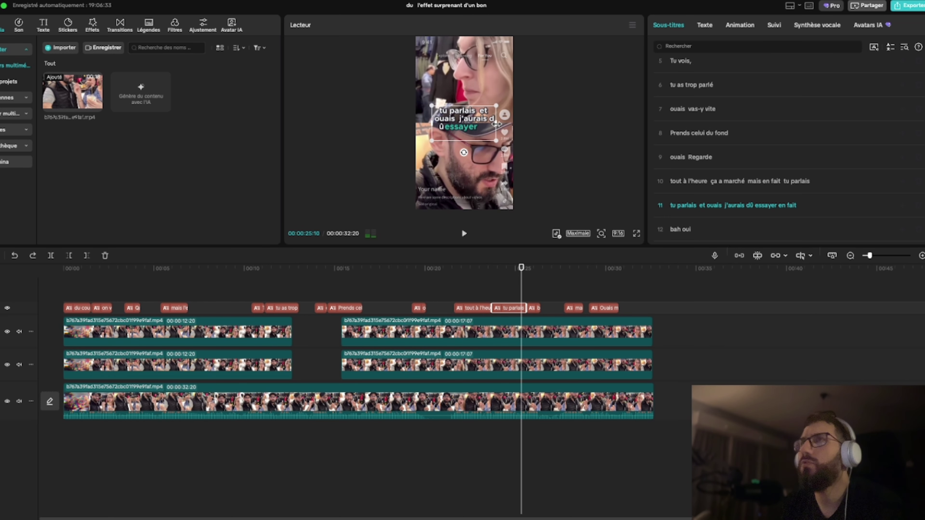
Widen the text box of the "tu parlais et ouais j'aurais dû essayer en fait" caption slightly and return to the start
left_click_drag(496, 124, 503, 124)
left_click_drag(523, 298, 209, 321)
key("Home")
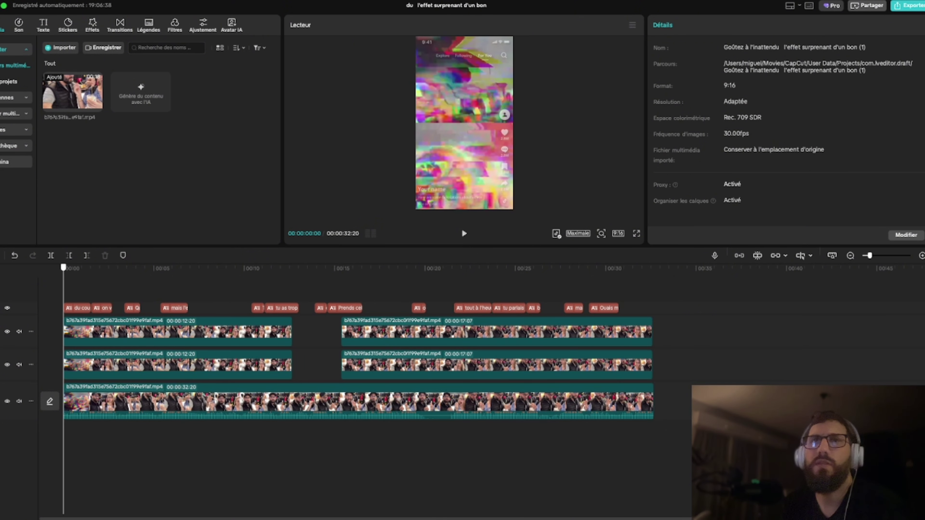